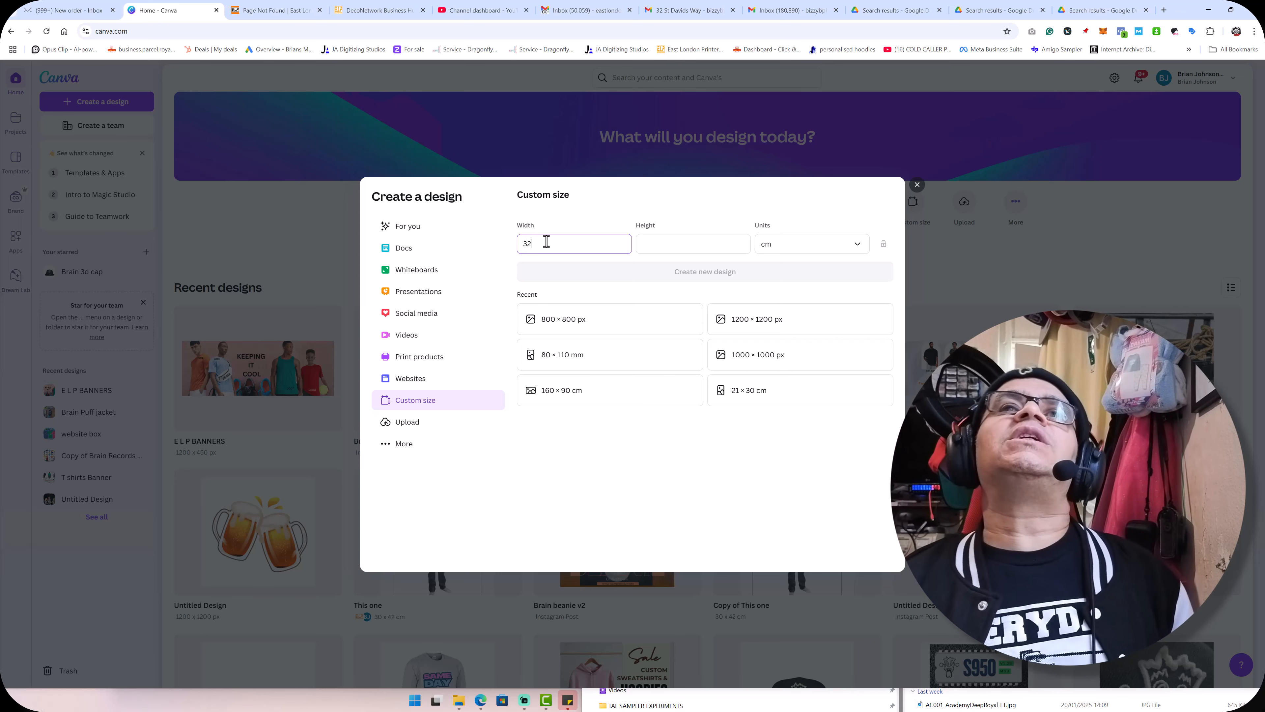
# Step: Create a new custom-size design 32 cm wide and 48 cm high
pyautogui.click(658, 243)
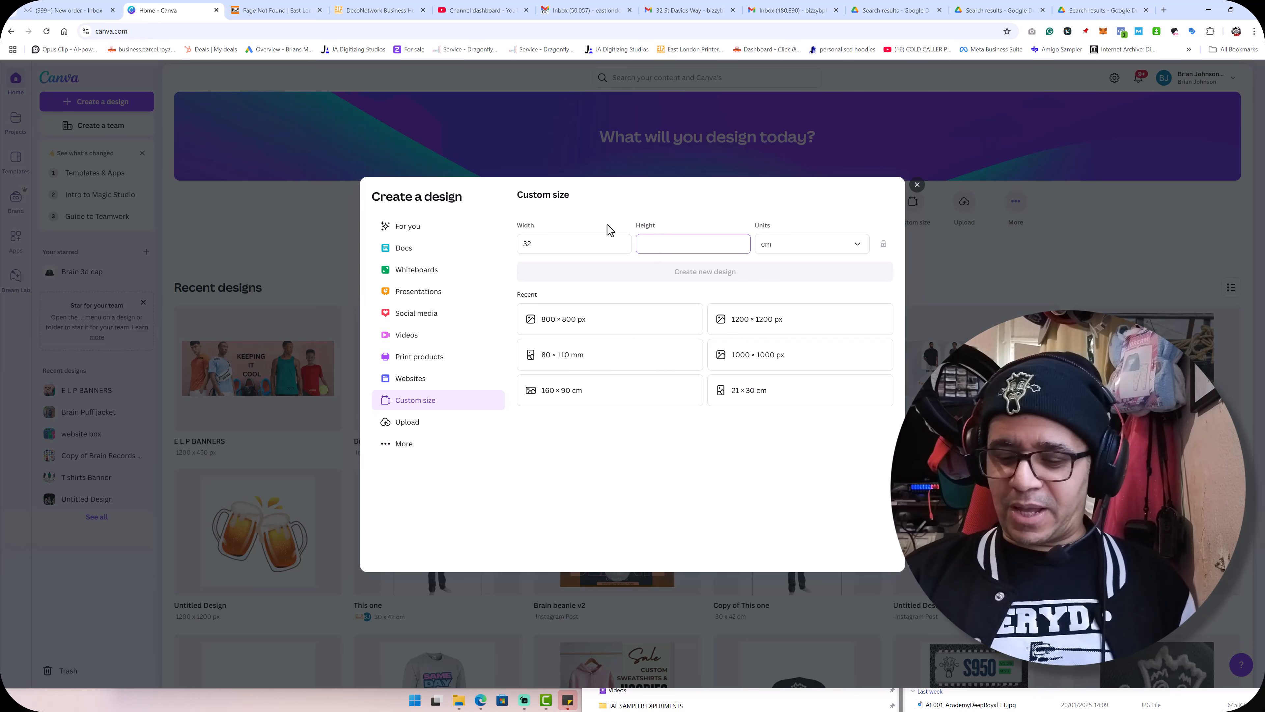
pyautogui.write('48')
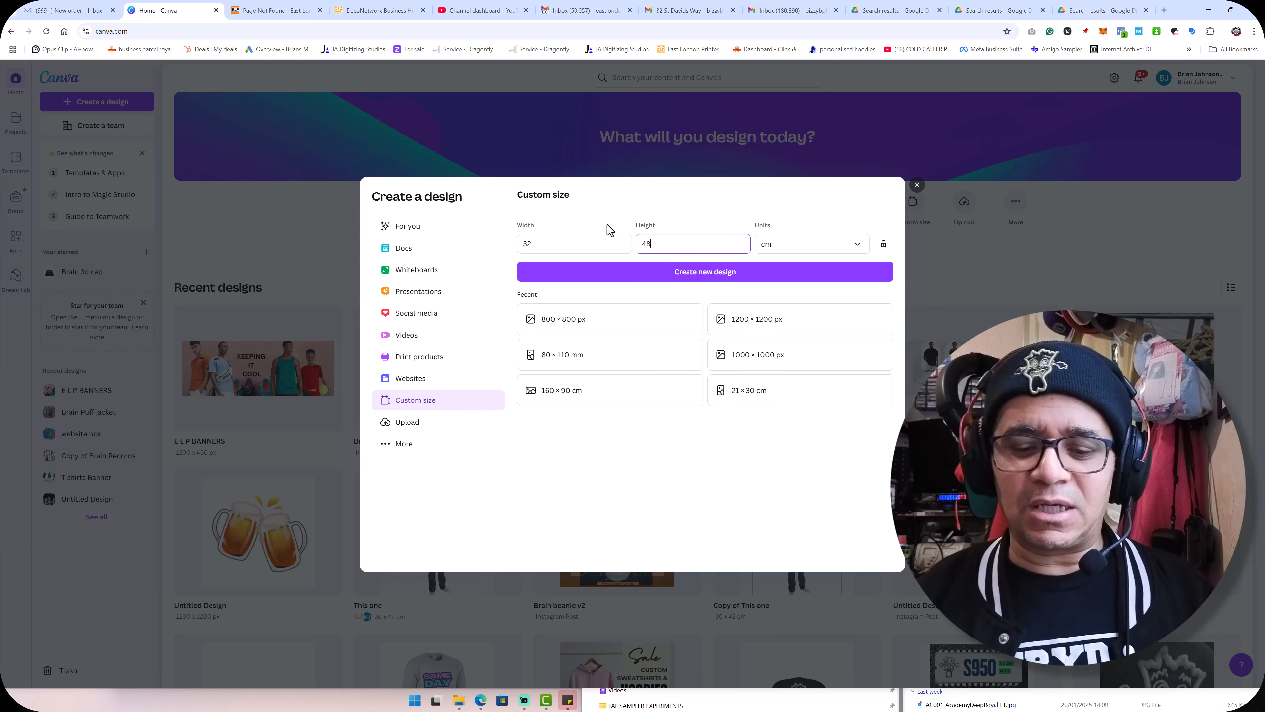
pyautogui.click(641, 275)
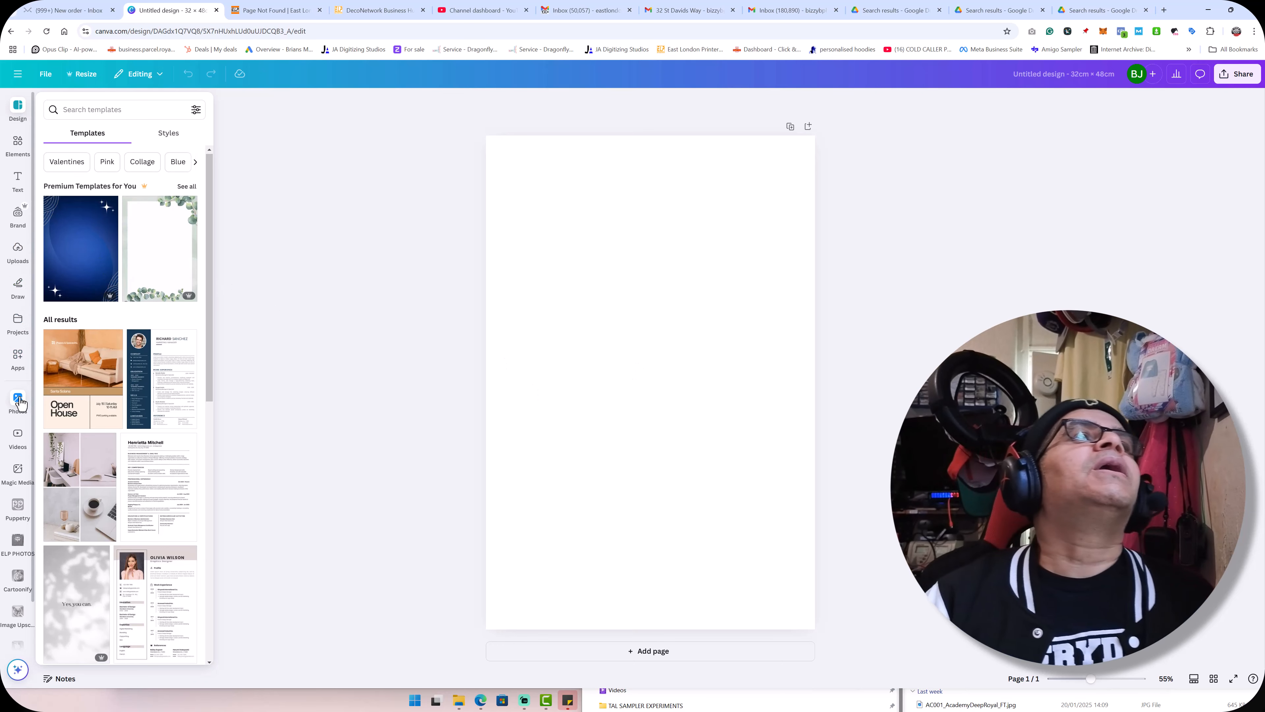
# Step: Examine the available element categories and the image and graphics modes of the AI image generator
pyautogui.click(16, 150)
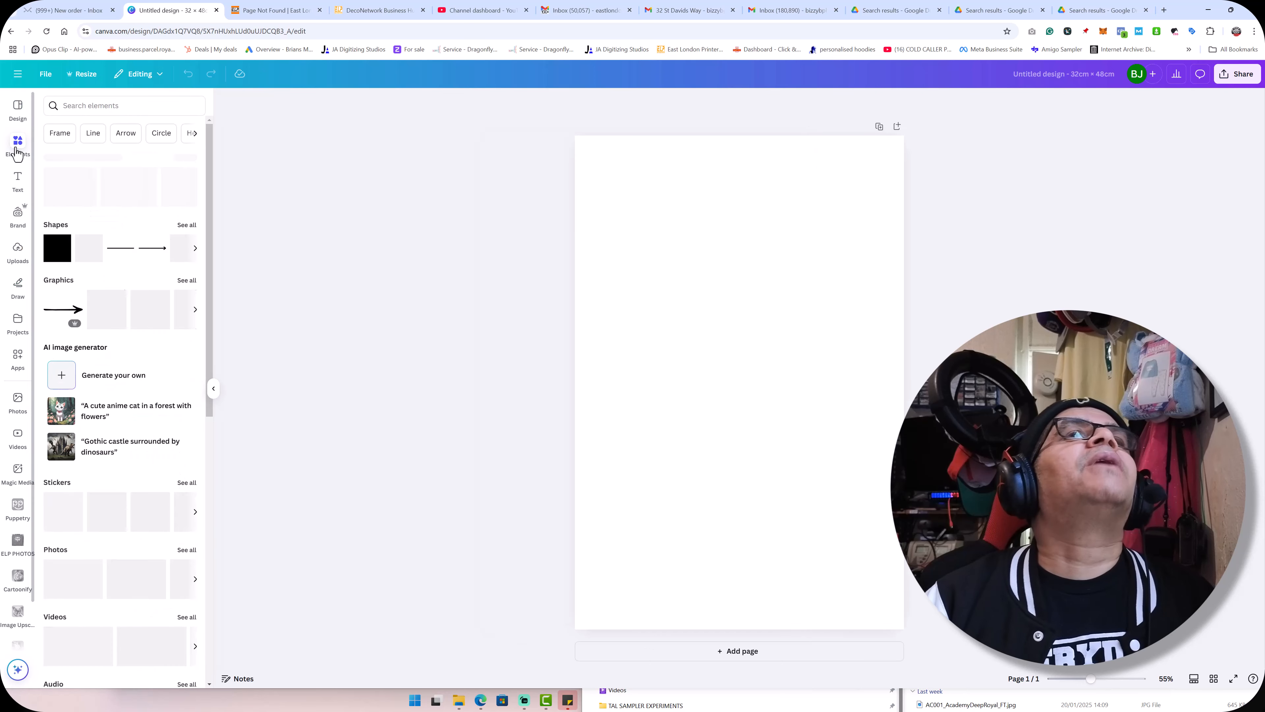
pyautogui.scroll(-8, 101, 491)
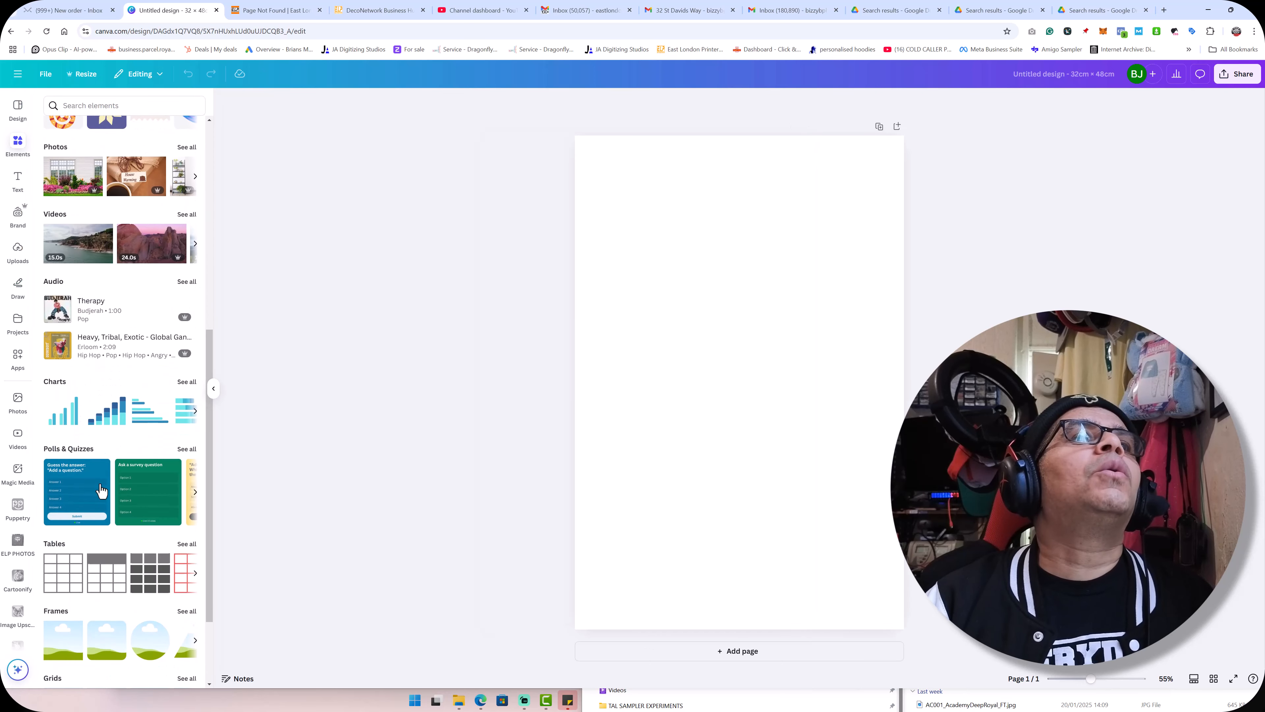
pyautogui.scroll(-3, 101, 491)
pyautogui.scroll(2, 102, 487)
pyautogui.scroll(7, 102, 487)
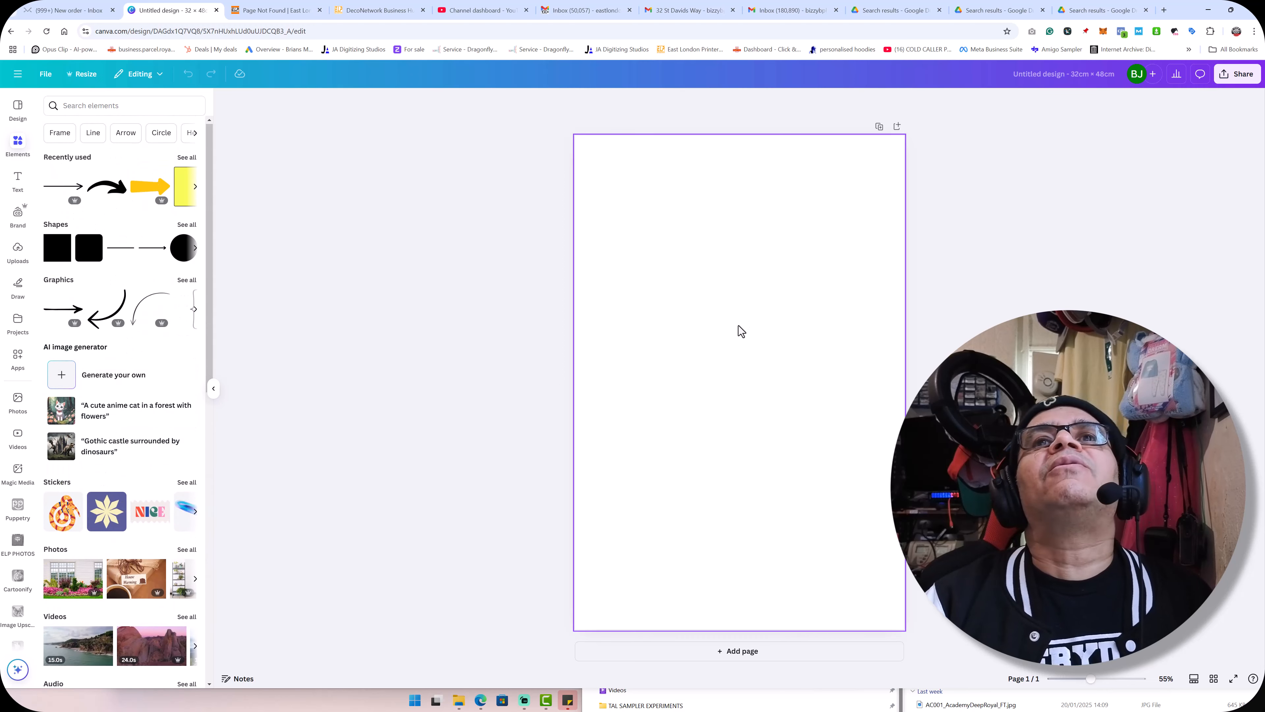
pyautogui.click(139, 410)
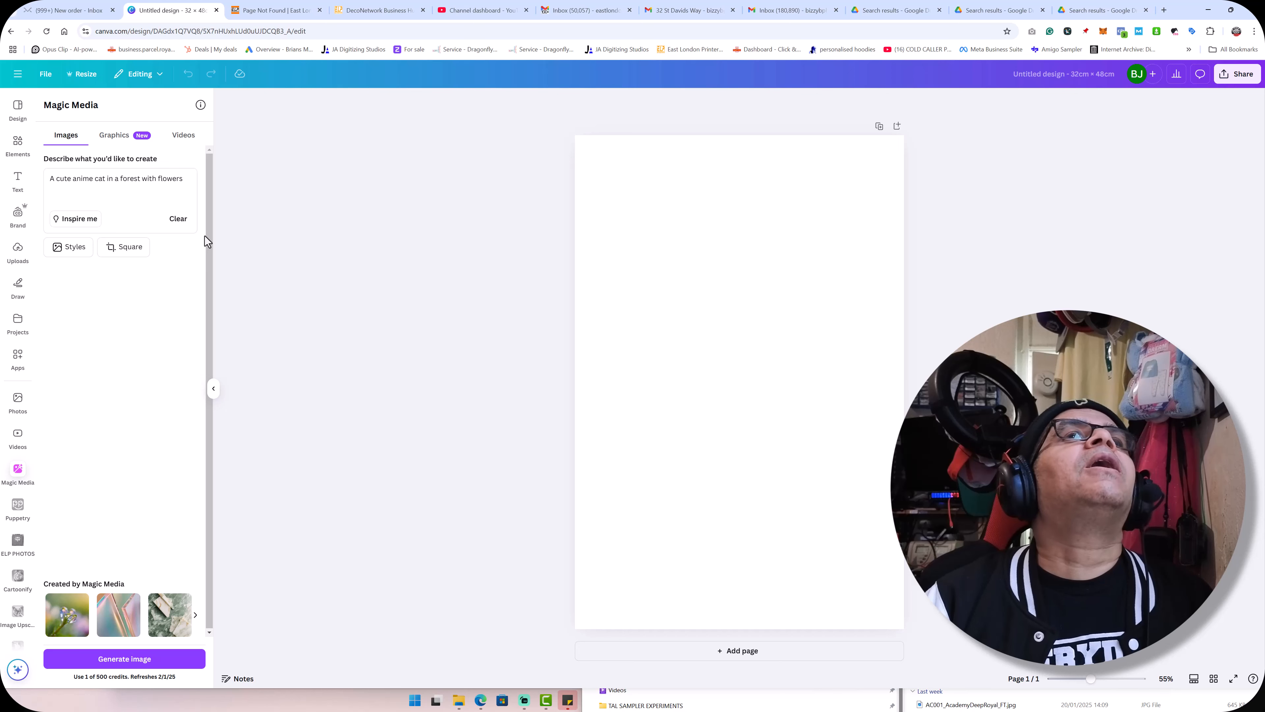
pyautogui.click(98, 144)
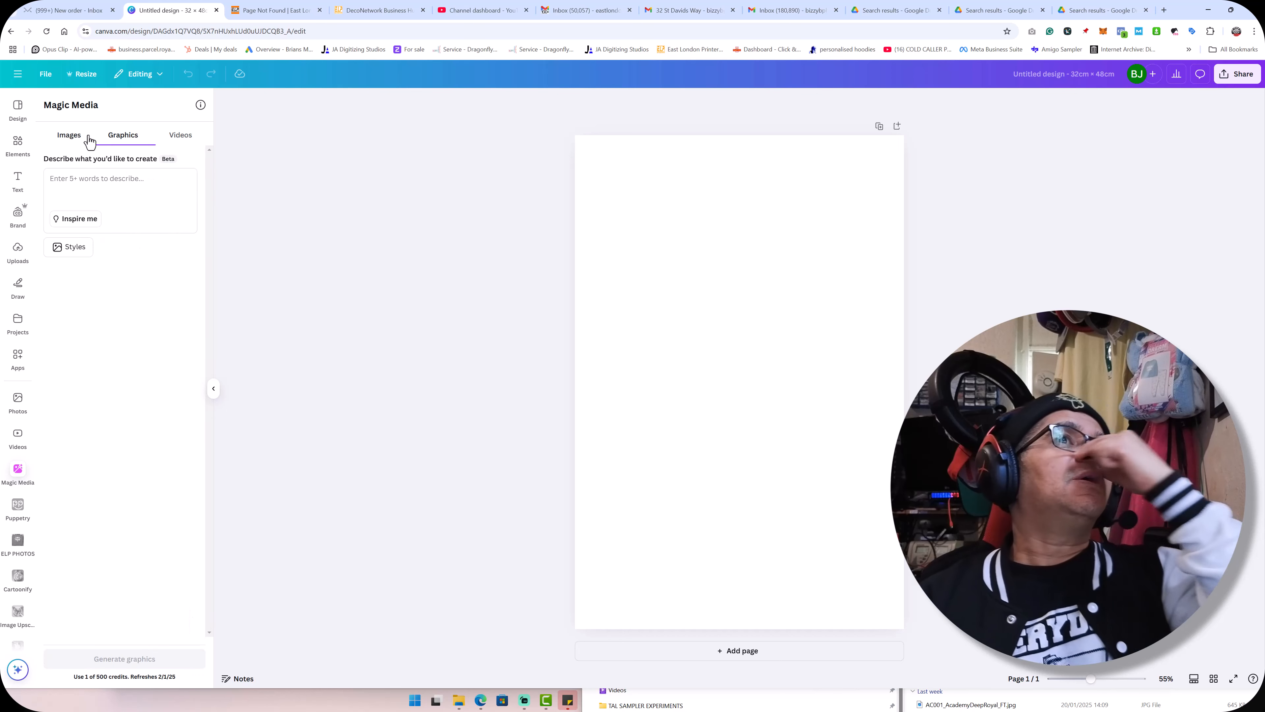
pyautogui.click(76, 145)
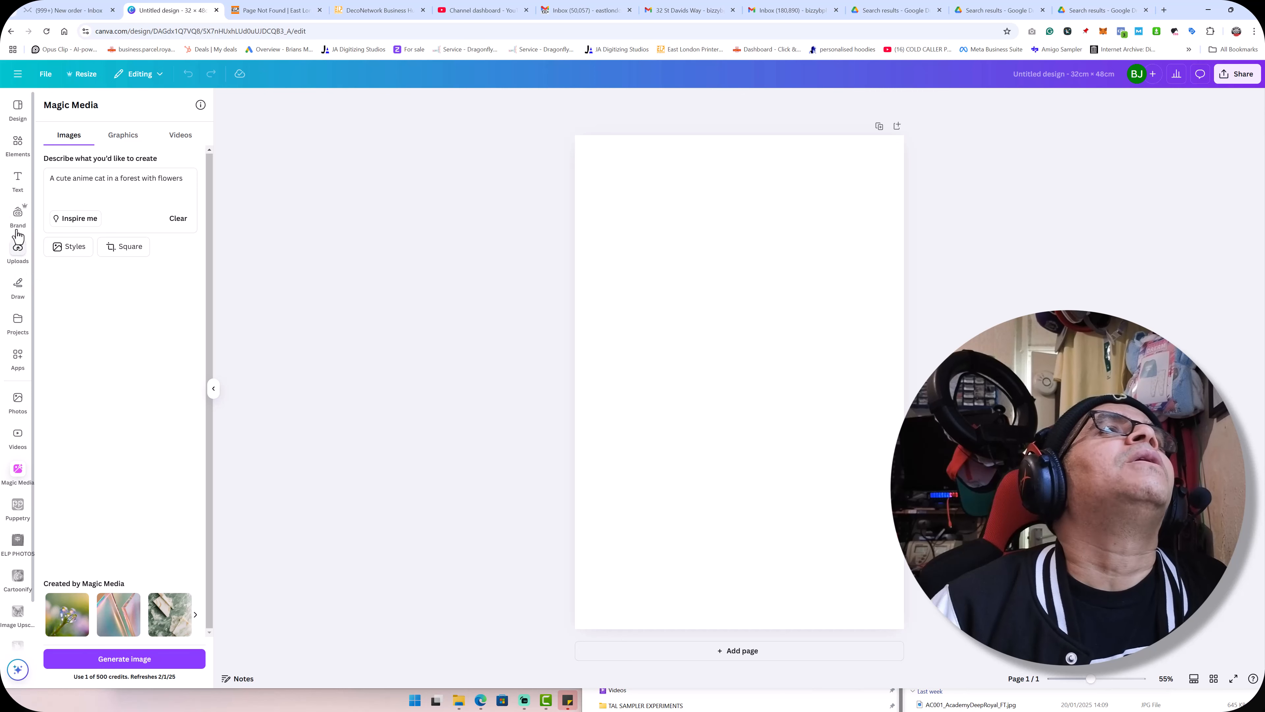
# Step: Search the elements for "cat" and place the grey sitting kitten photo on the blank page
pyautogui.click(18, 144)
pyautogui.scroll(-10, 114, 440)
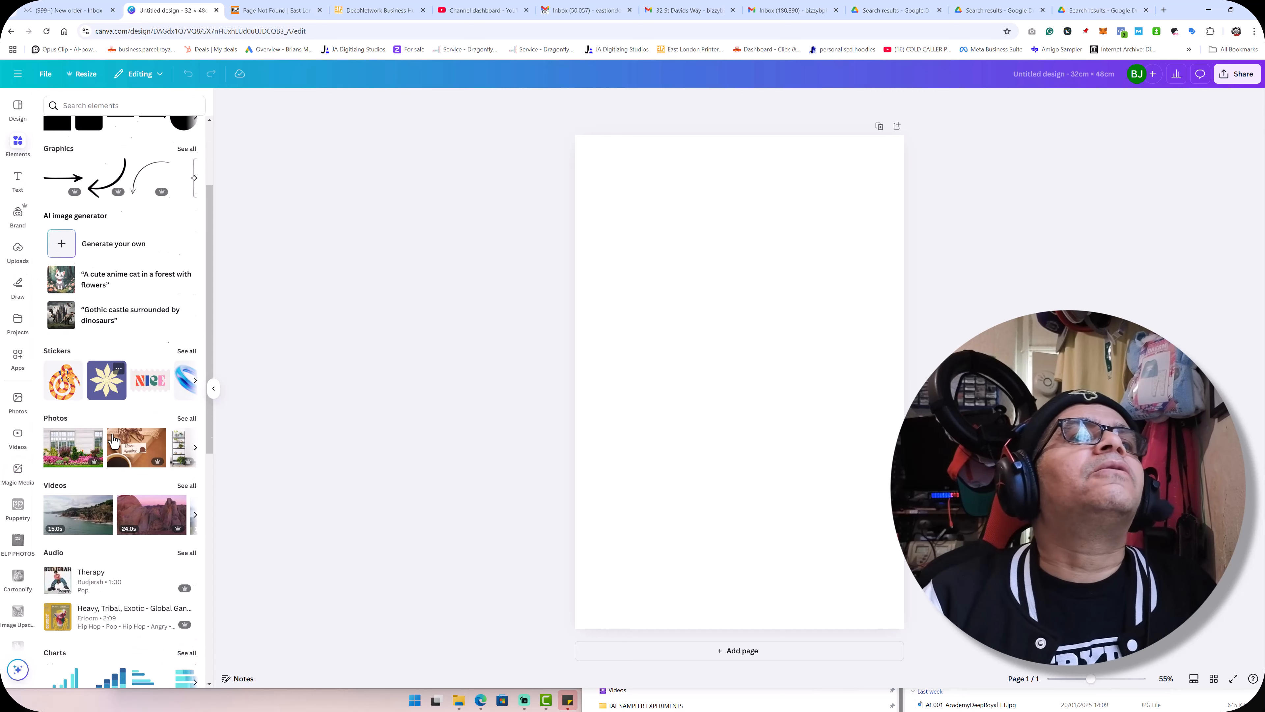
pyautogui.scroll(10, 112, 439)
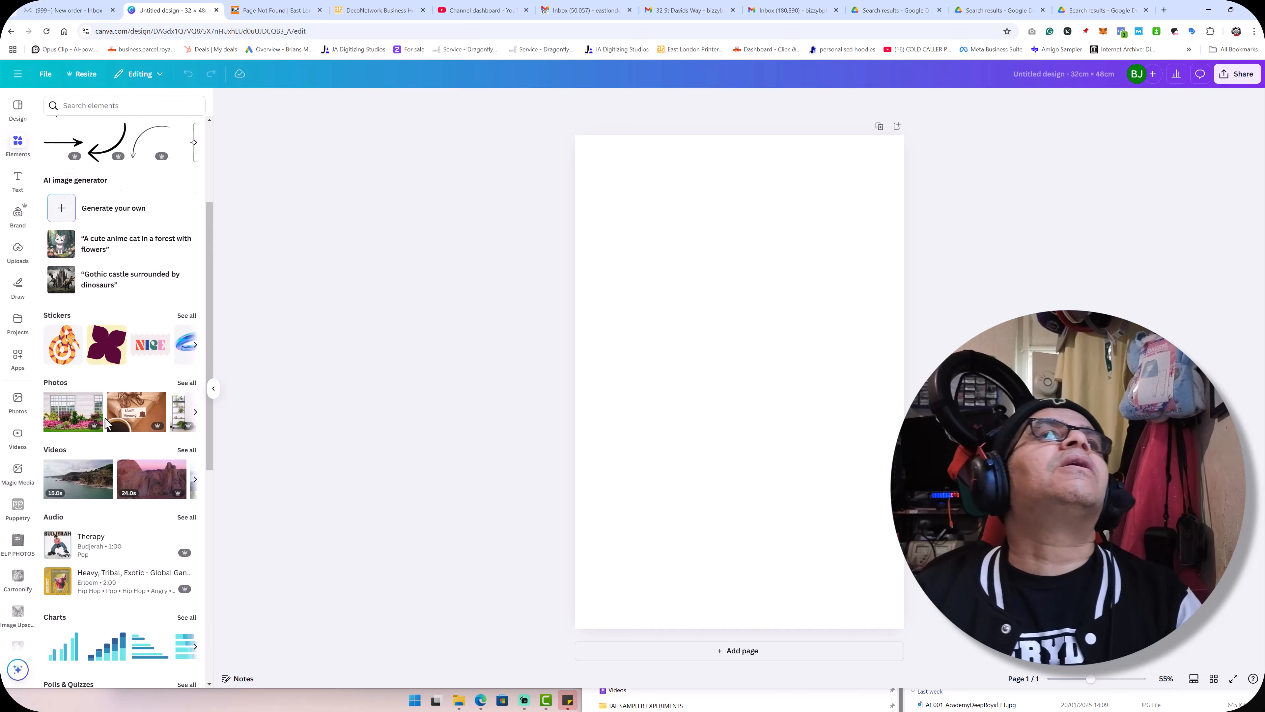
pyautogui.click(79, 104)
pyautogui.write('cat')
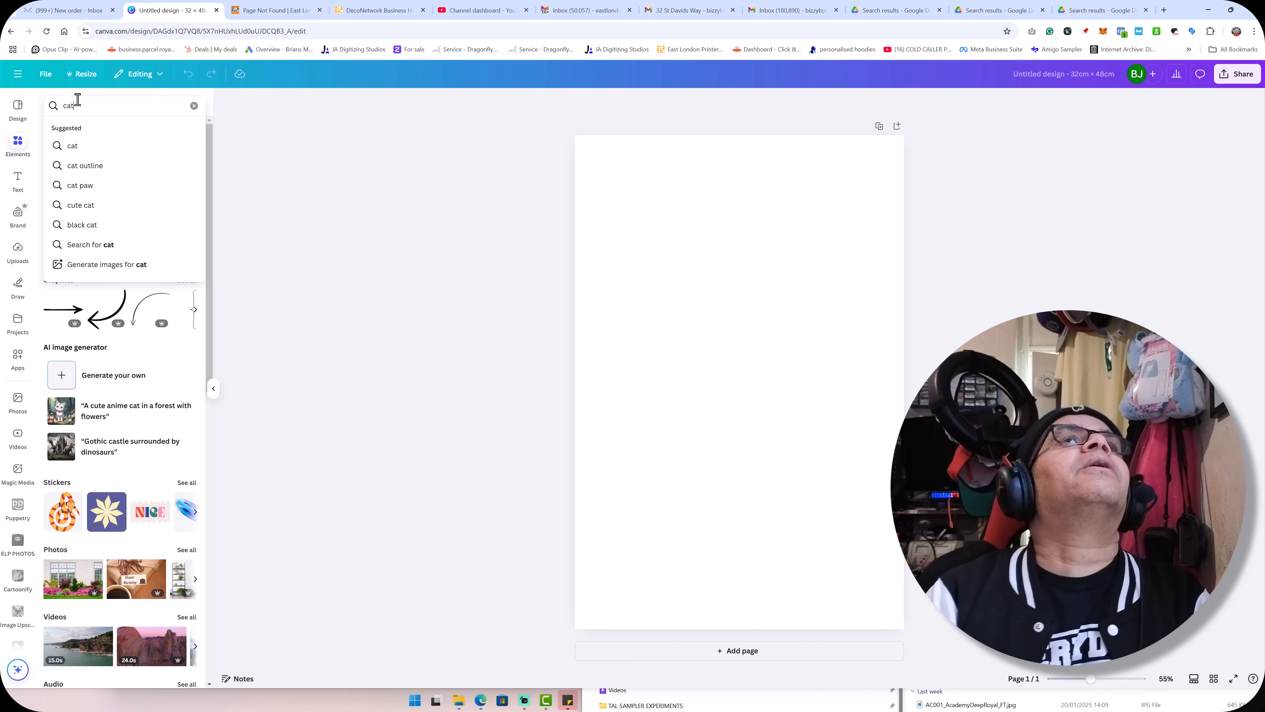
pyautogui.press('Return')
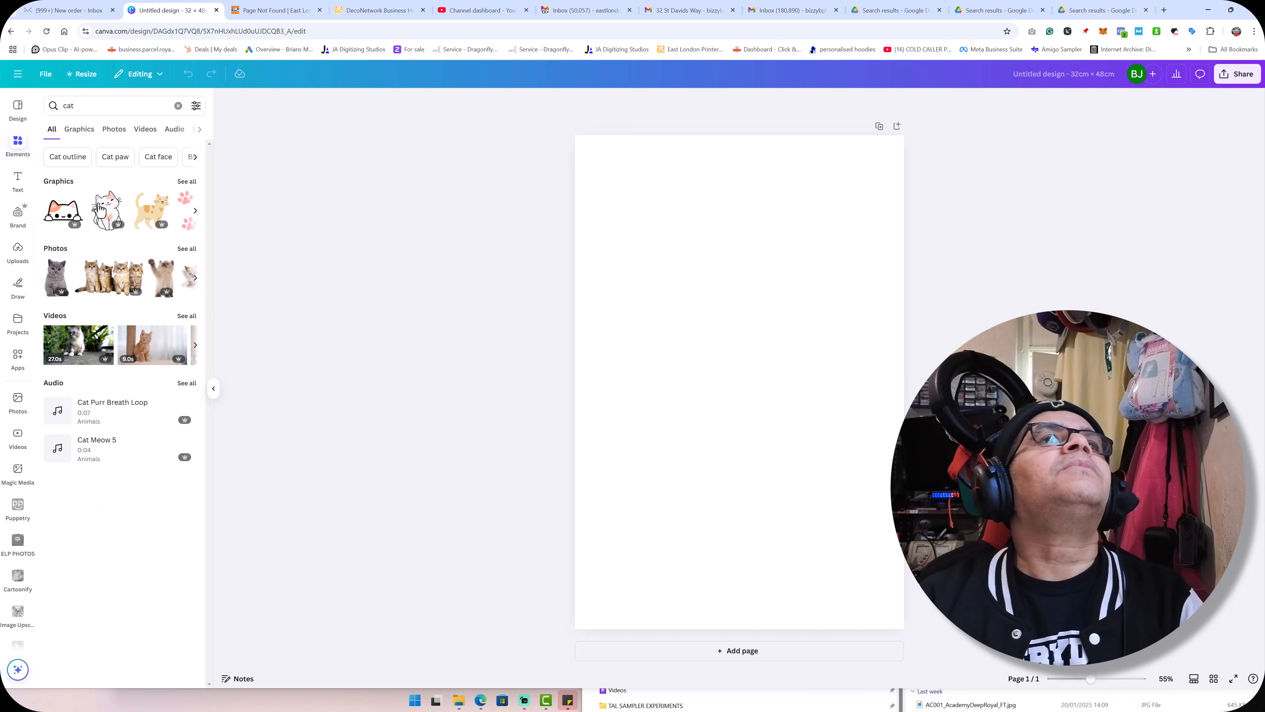
pyautogui.moveTo(63, 273); pyautogui.dragTo(652, 275)
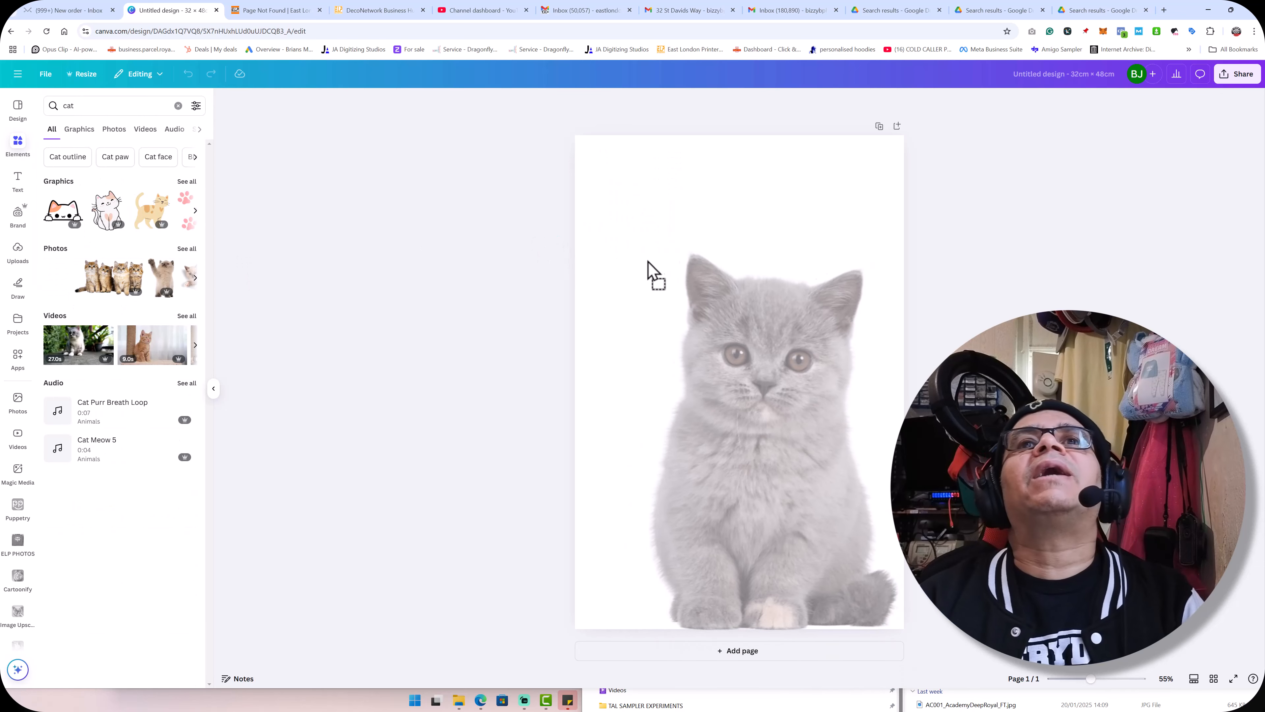
# Step: Move the kitten photo to the upper part of the page, enlarge it slightly and centre it horizontally
pyautogui.moveTo(683, 409); pyautogui.dragTo(661, 351)
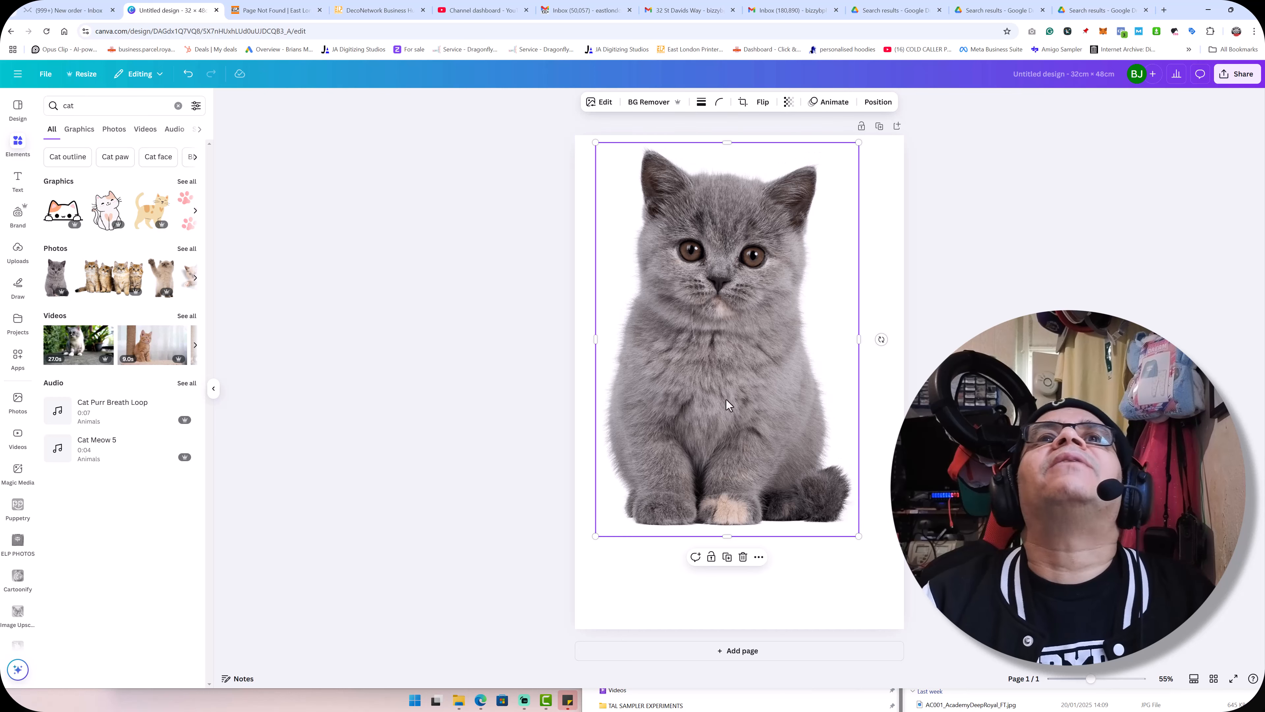
pyautogui.moveTo(859, 536); pyautogui.dragTo(880, 567)
pyautogui.moveTo(806, 459); pyautogui.dragTo(810, 456)
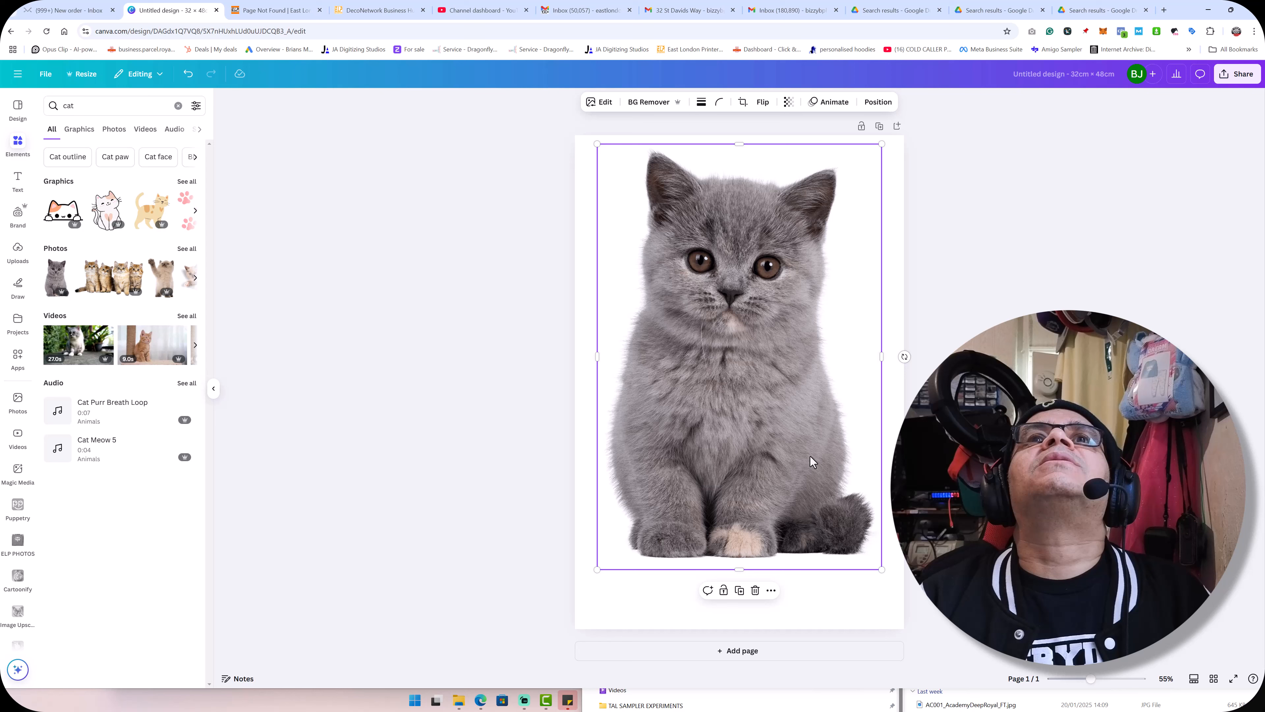
# Step: Add the "TIME TO THRIVE" font combination over the kitten's paws
pyautogui.click(18, 180)
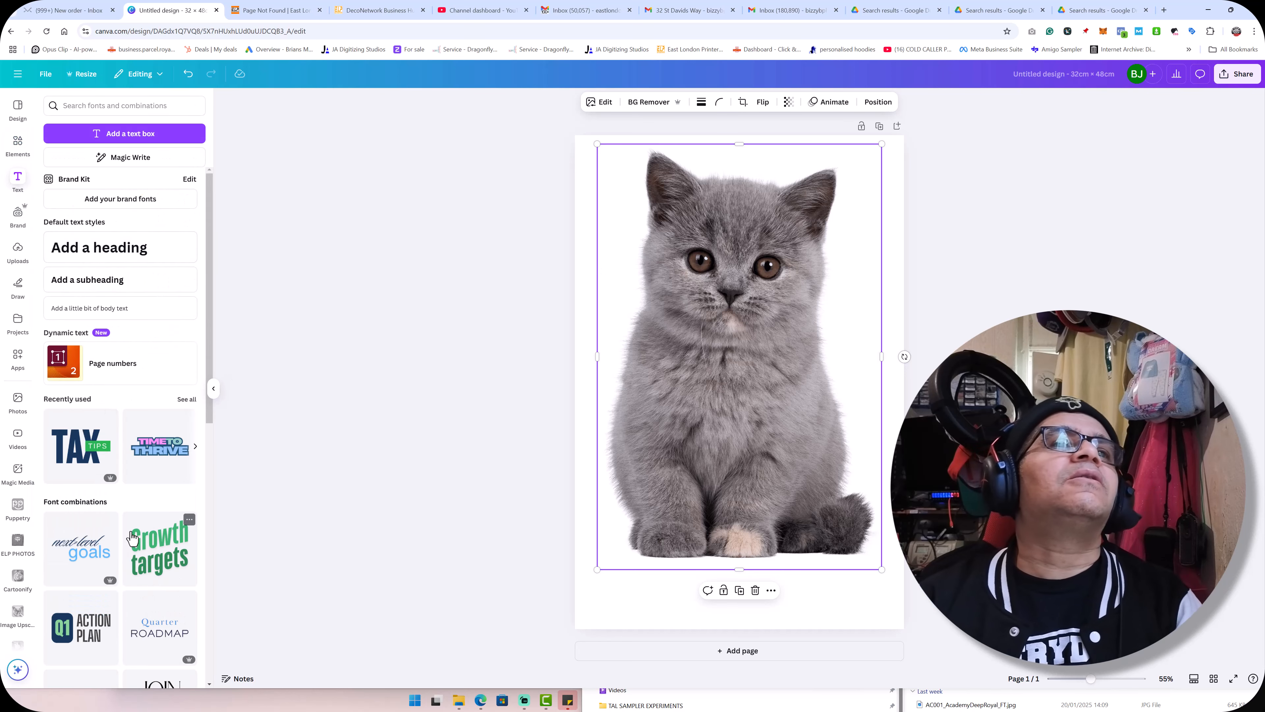
pyautogui.scroll(-5, 133, 531)
pyautogui.scroll(-8, 132, 542)
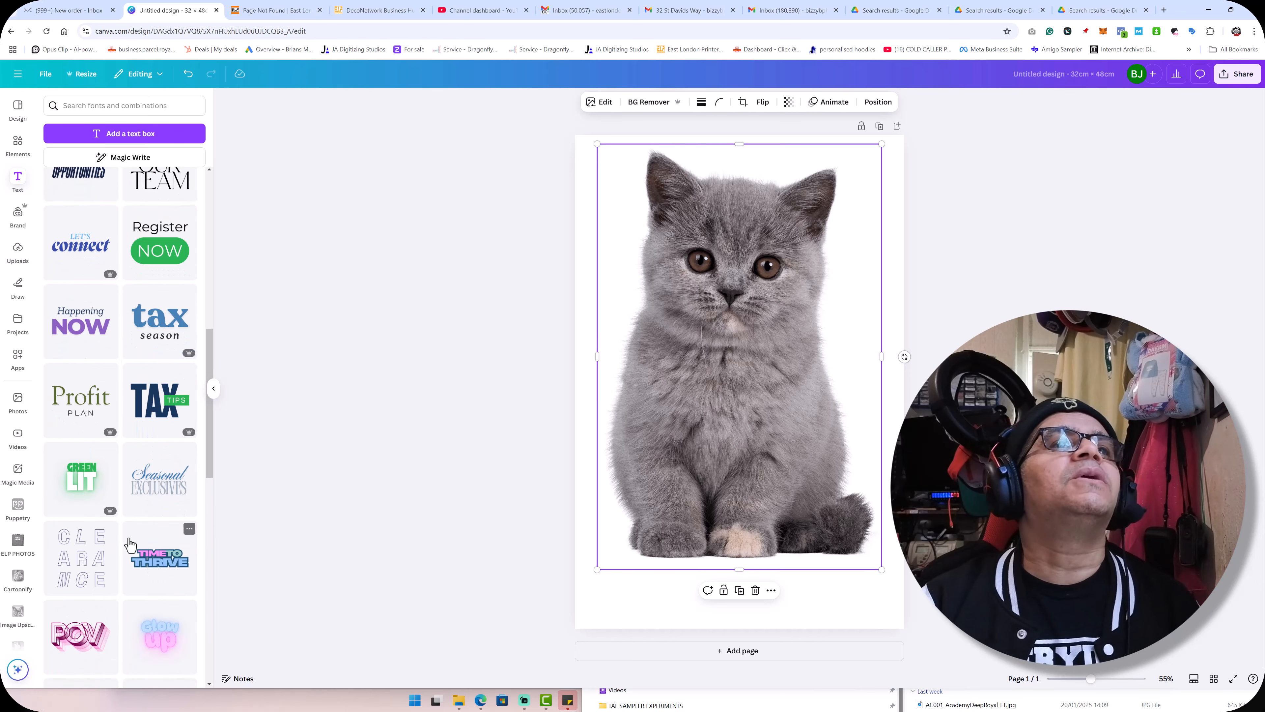
pyautogui.moveTo(144, 554); pyautogui.dragTo(681, 526)
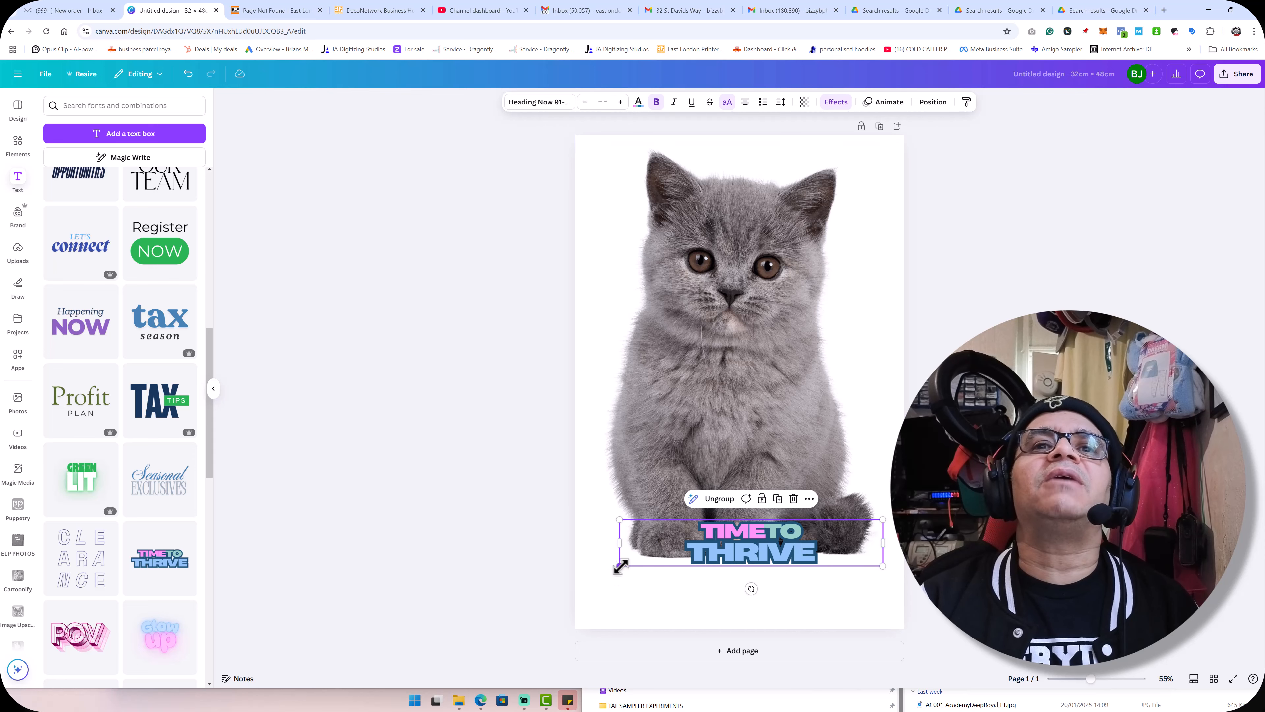
# Step: Enlarge the "TIME TO THRIVE" text group to nearly the kitten's width and centre it beneath the kitten
pyautogui.moveTo(619, 565); pyautogui.dragTo(514, 642)
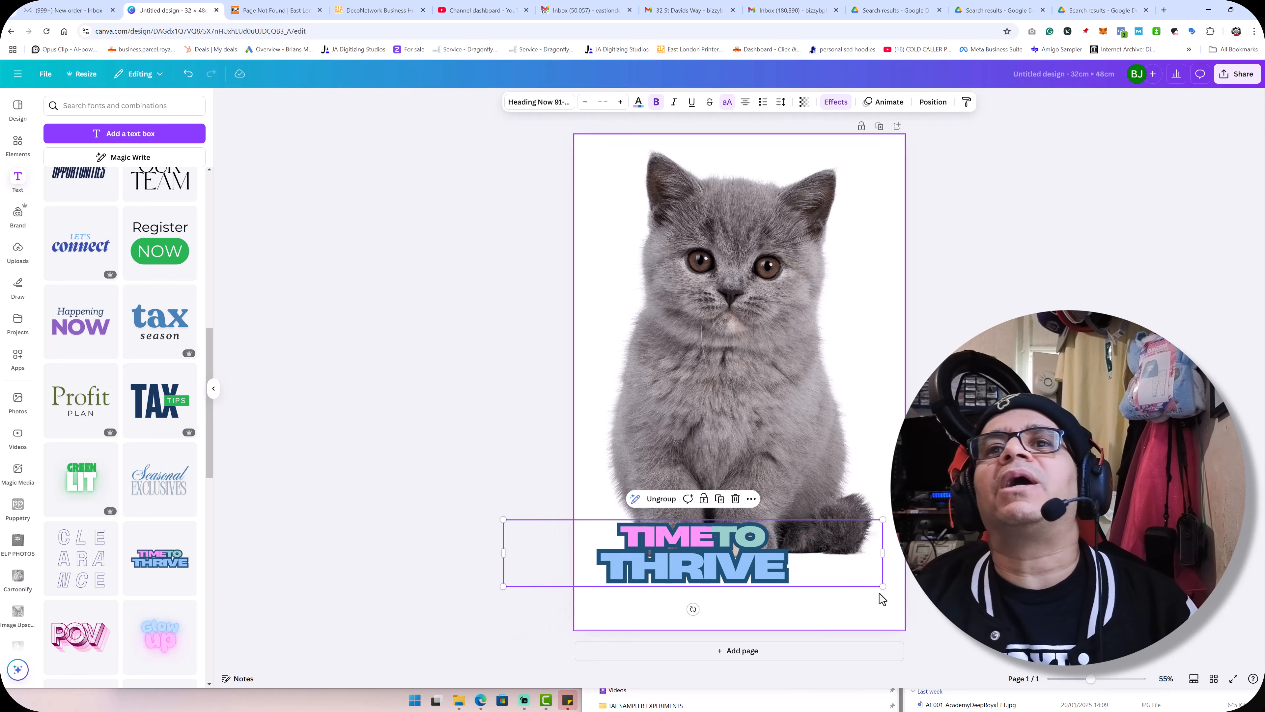
pyautogui.moveTo(882, 585); pyautogui.dragTo(968, 654)
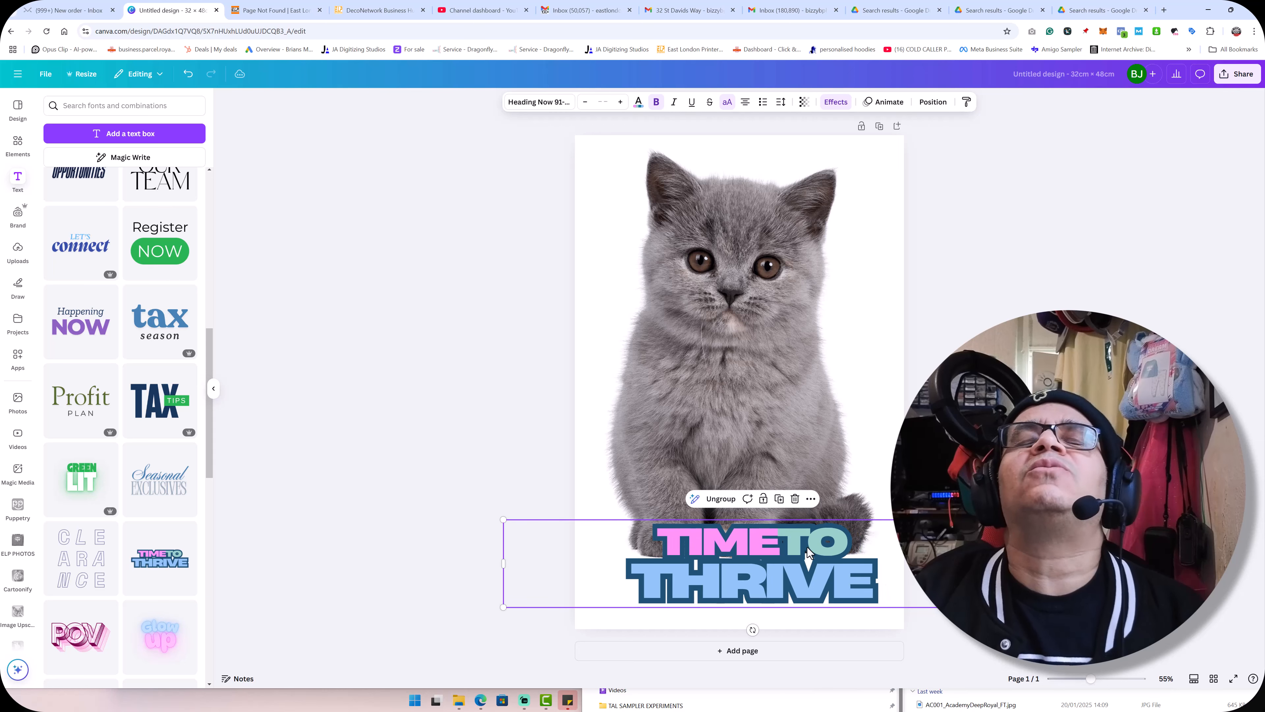
pyautogui.moveTo(728, 569); pyautogui.dragTo(710, 575)
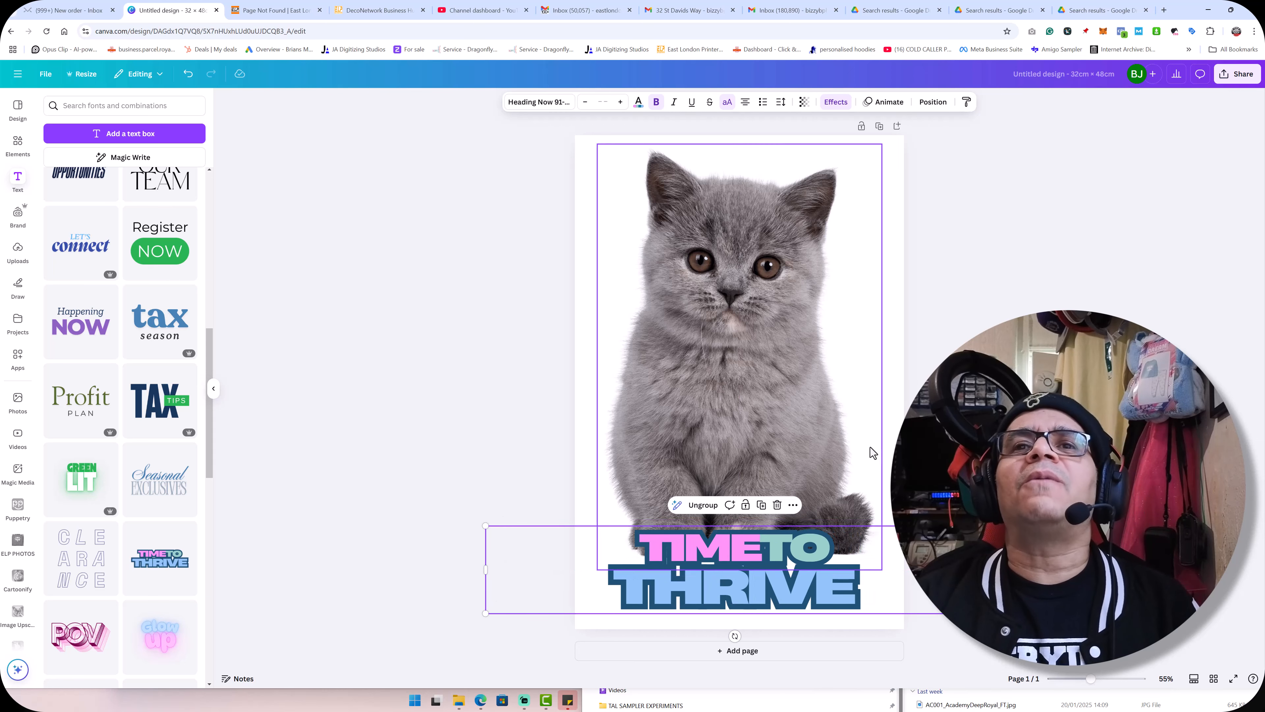
pyautogui.click(931, 408)
# Step: Shift the kitten photo up to the page's top edge and lower the text group slightly towards the bottom edge
pyautogui.click(795, 338)
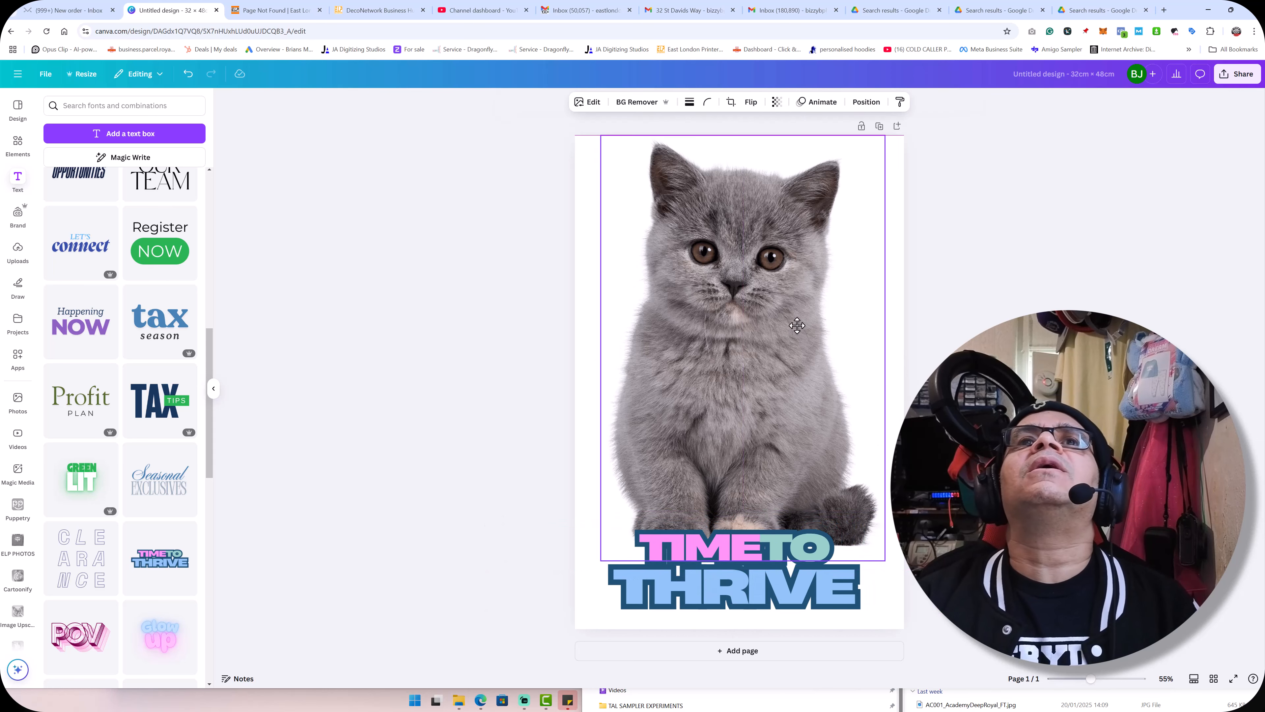
pyautogui.click(997, 274)
pyautogui.moveTo(779, 584); pyautogui.dragTo(781, 588)
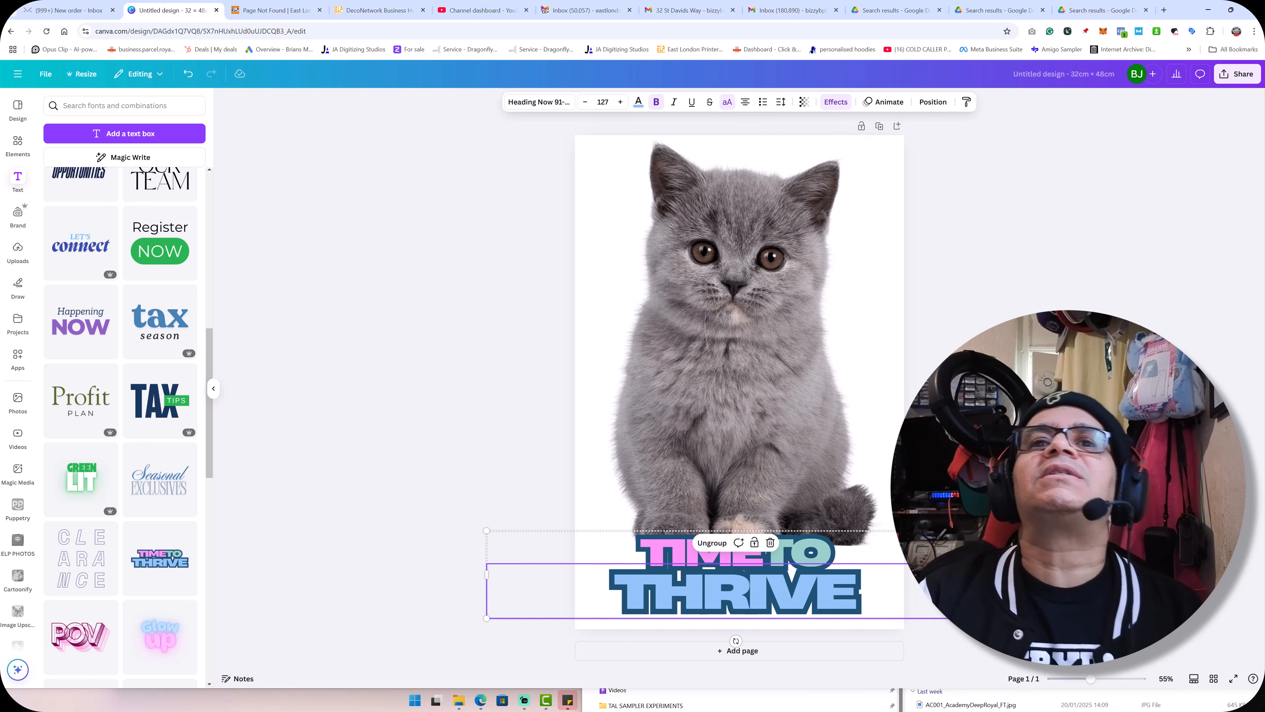
pyautogui.click(960, 330)
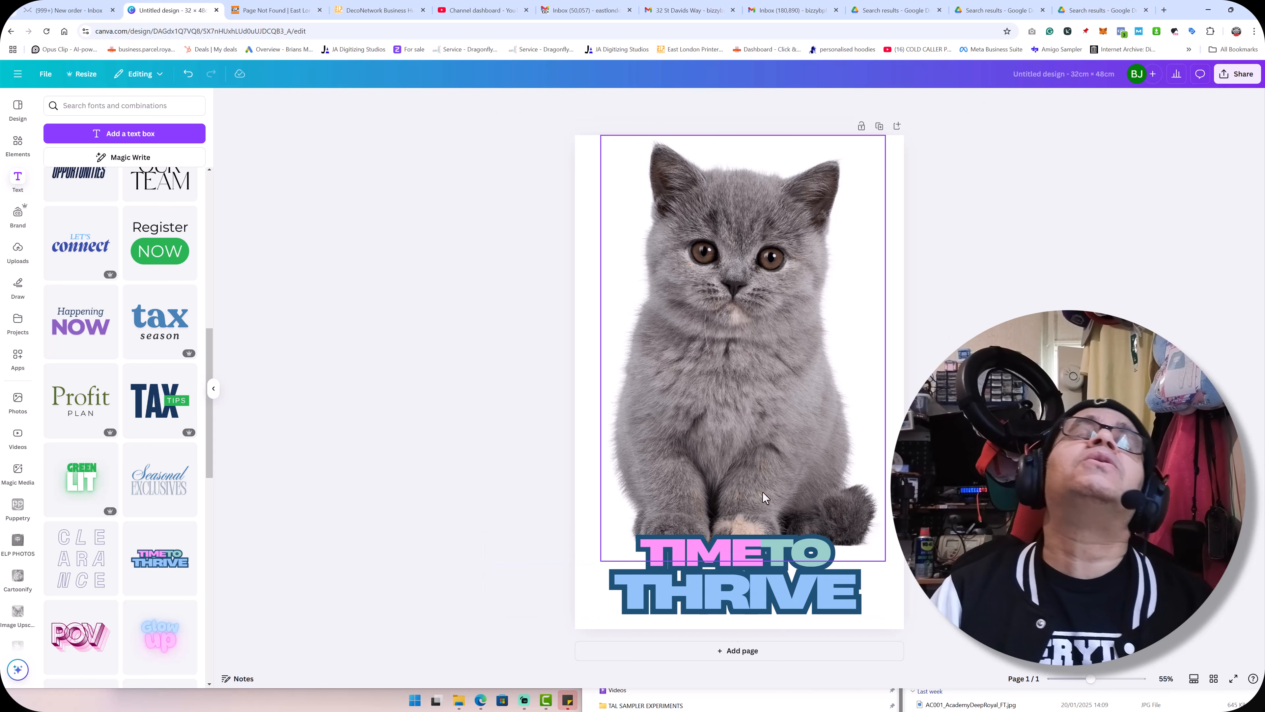
pyautogui.click(737, 603)
pyautogui.moveTo(736, 603); pyautogui.dragTo(737, 609)
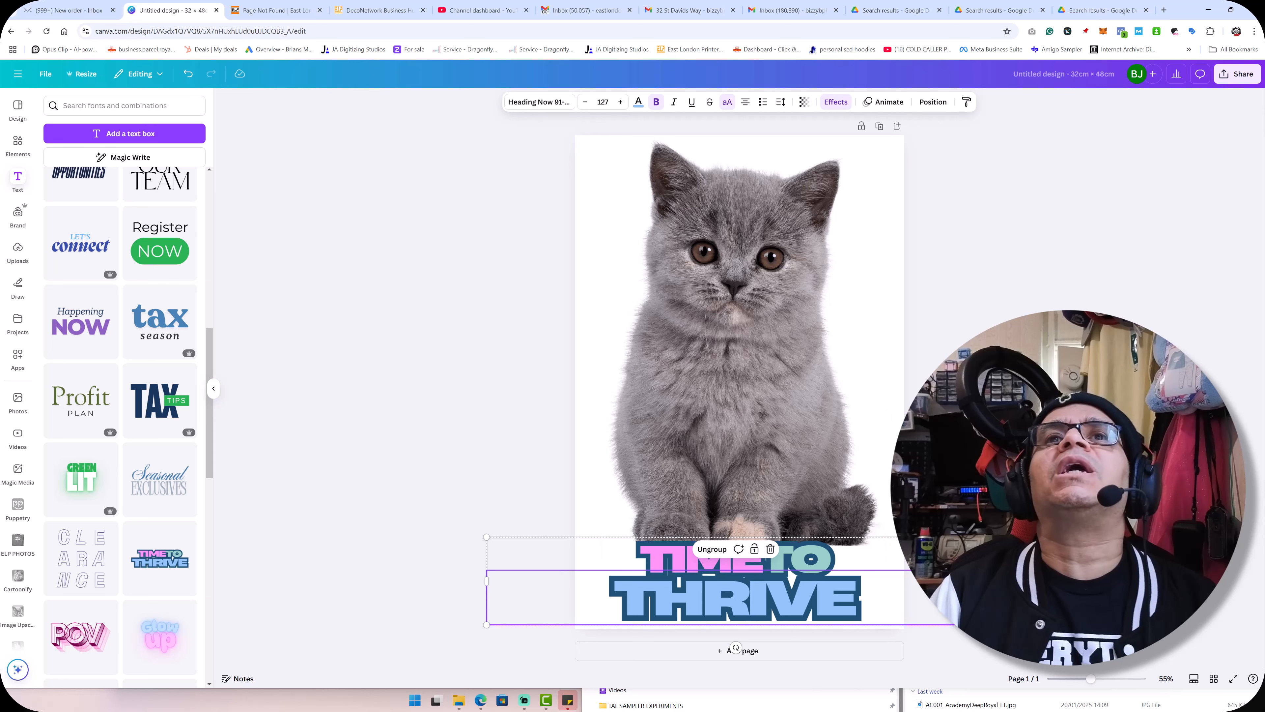
pyautogui.click(930, 306)
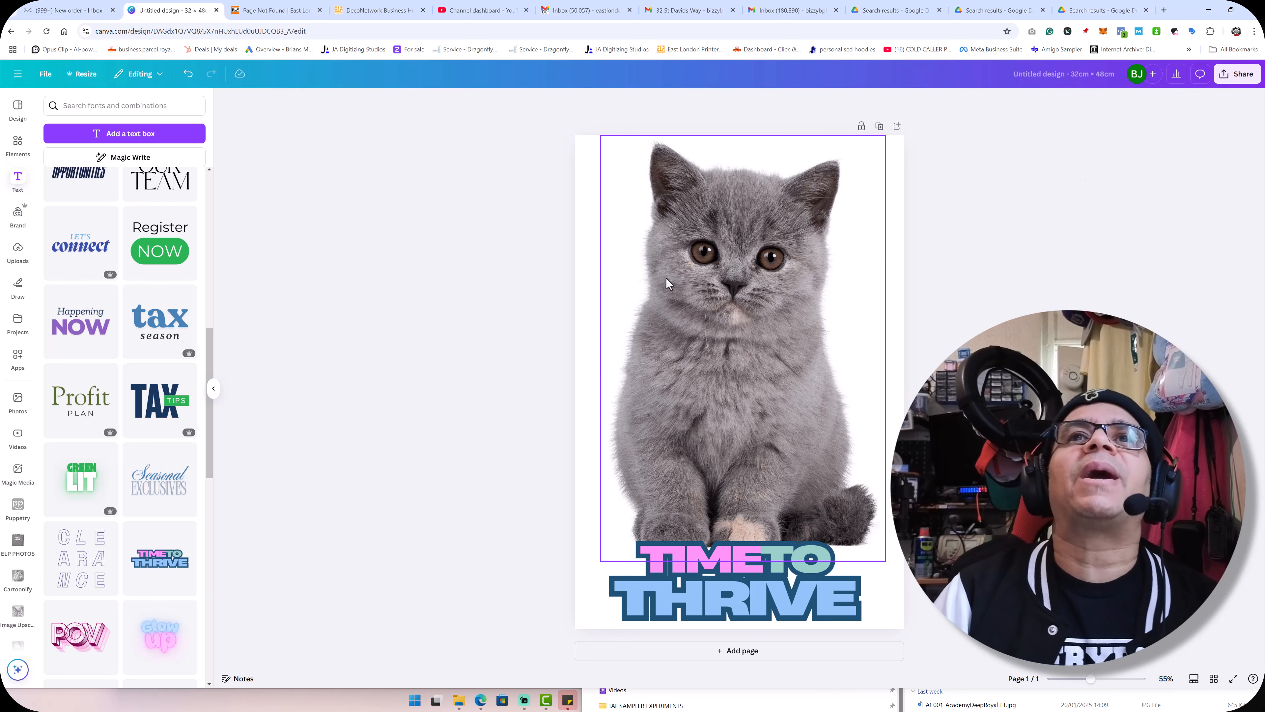
# Step: Download the design as a PNG at size multiplier 3.125 with a transparent background
pyautogui.click(1237, 73)
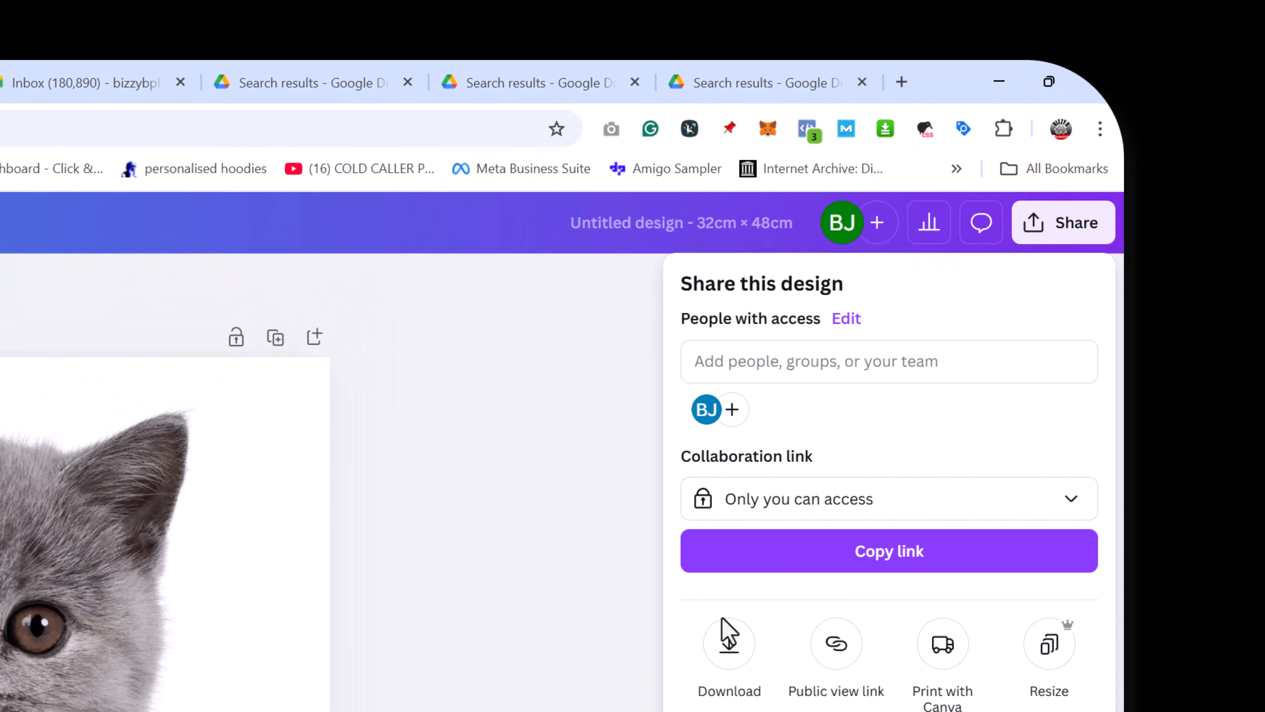
pyautogui.click(728, 653)
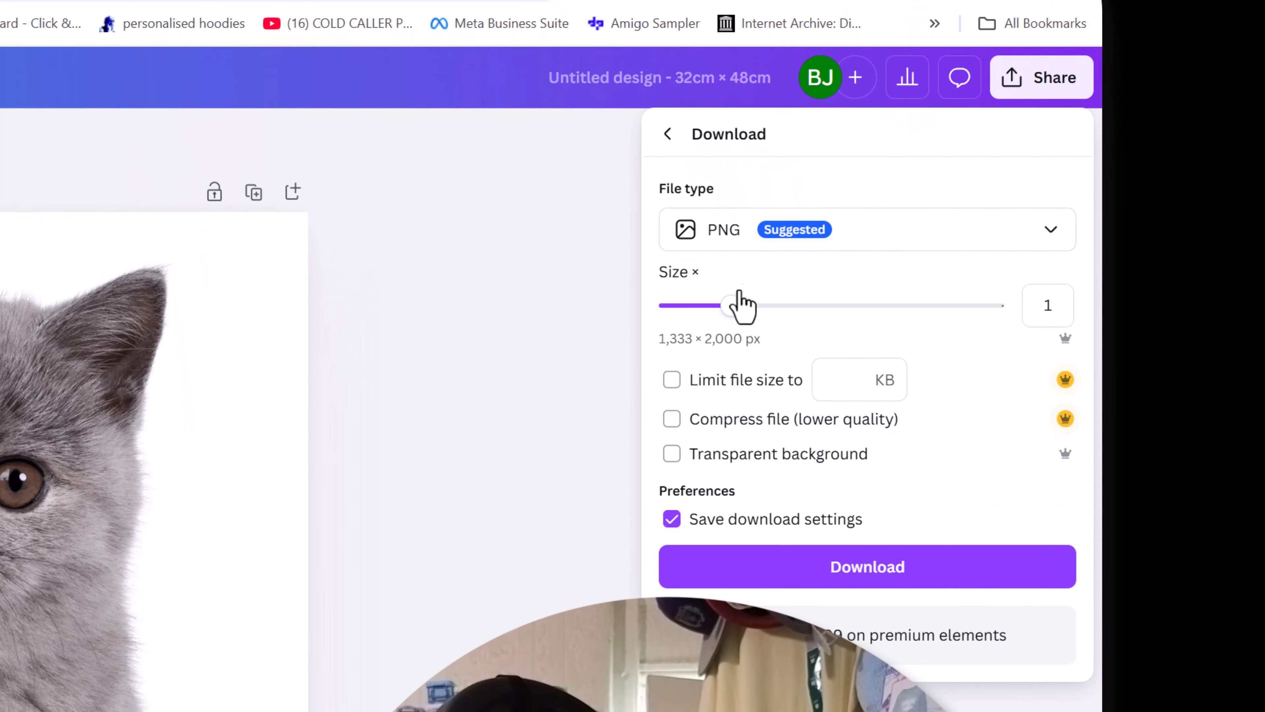
pyautogui.moveTo(731, 307); pyautogui.dragTo(1098, 336)
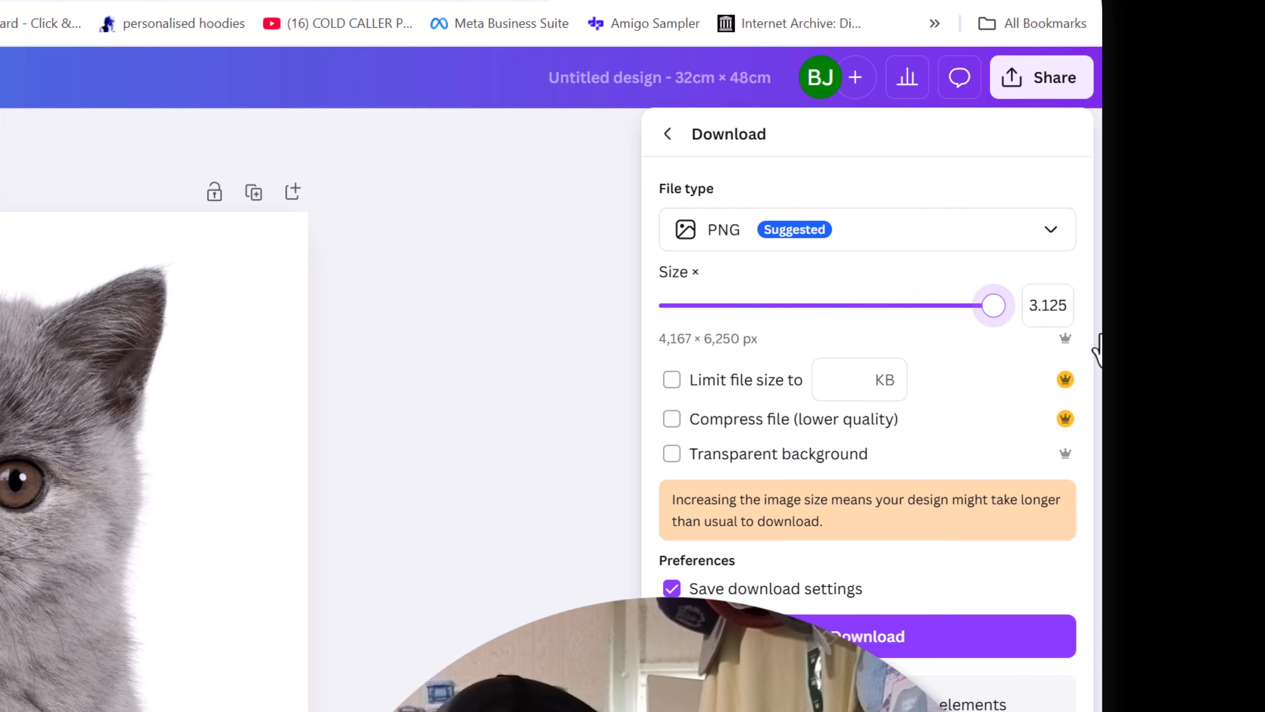
pyautogui.click(901, 237)
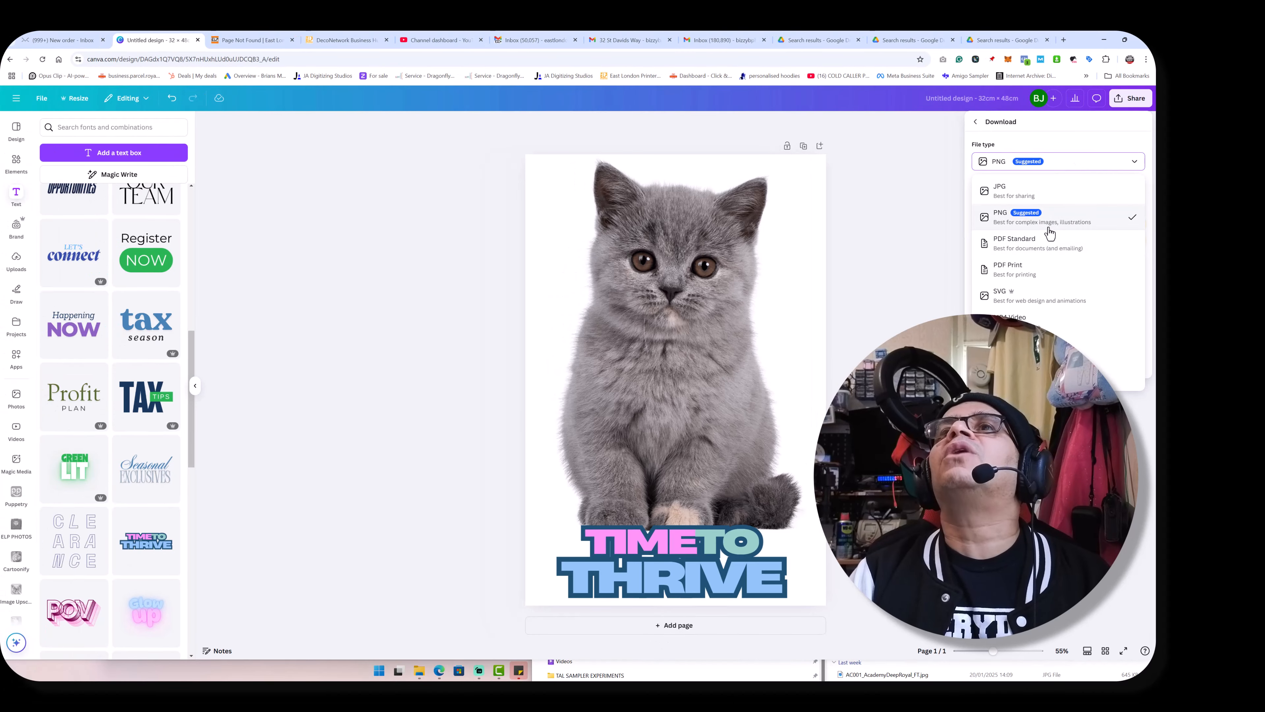
pyautogui.click(1065, 219)
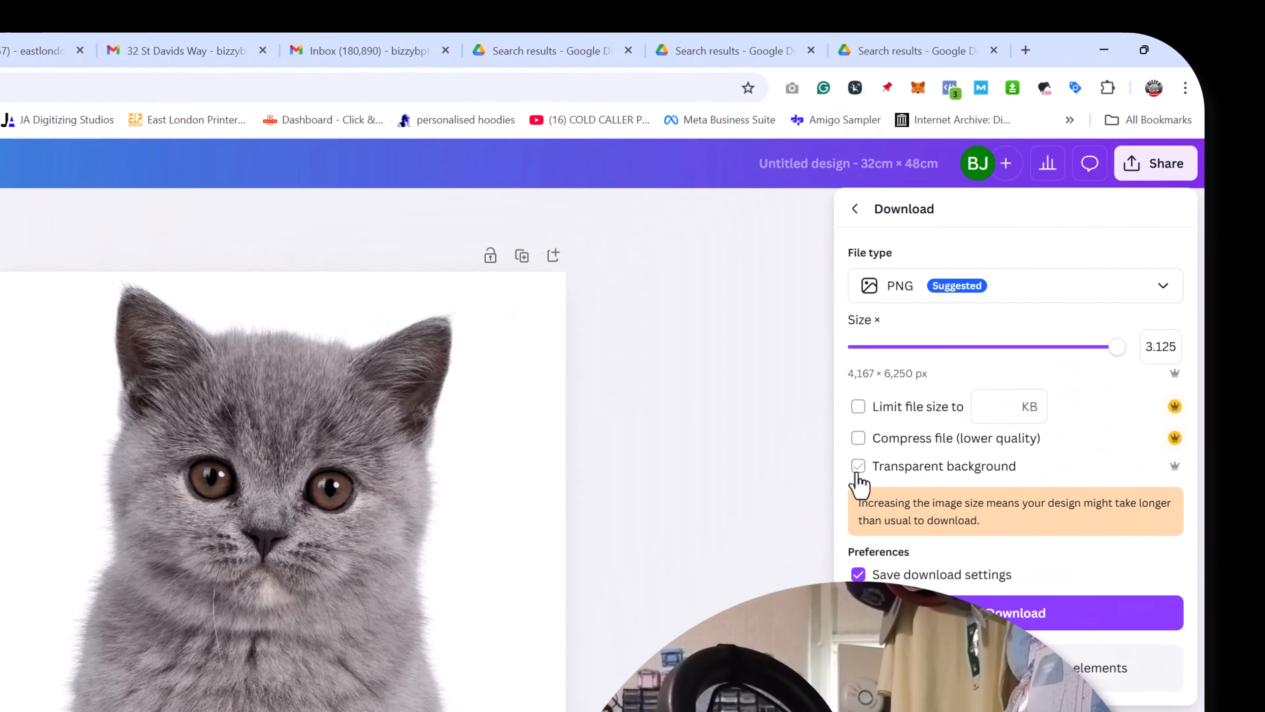
pyautogui.click(858, 468)
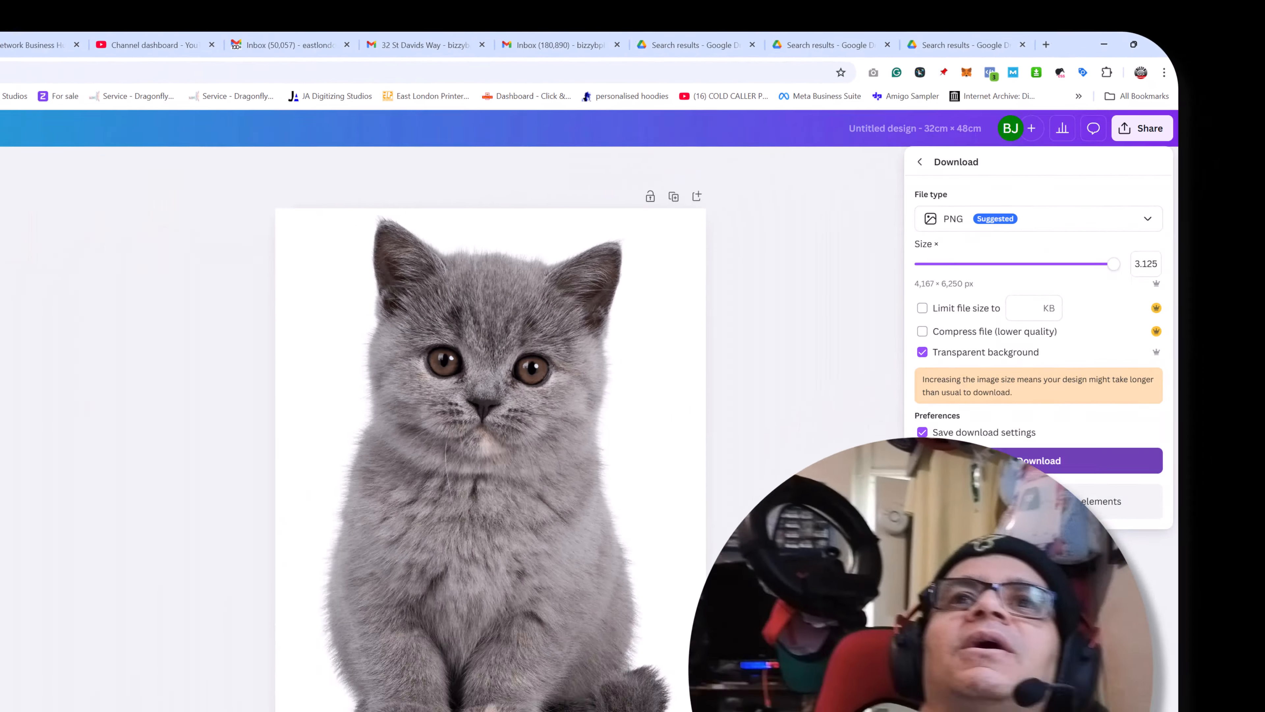
pyautogui.click(962, 628)
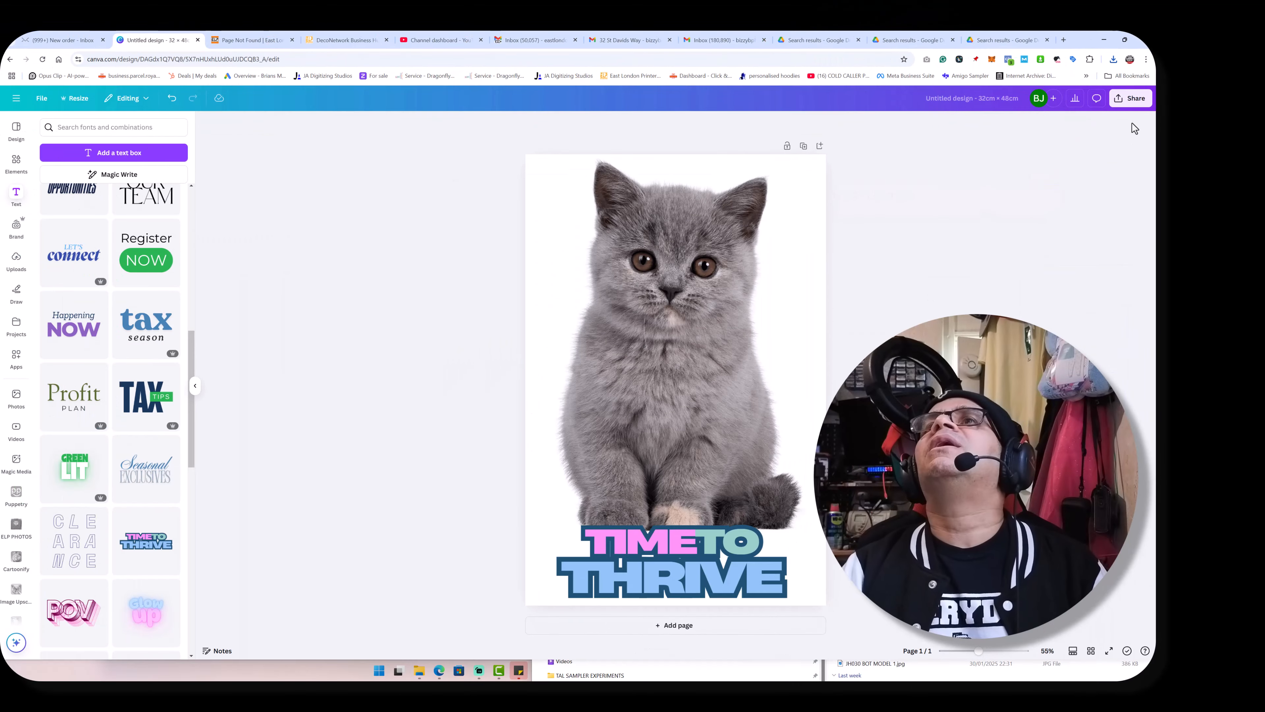
# Step: Download the design again as a PNG at size multiplier 1 with a transparent background
pyautogui.click(1130, 102)
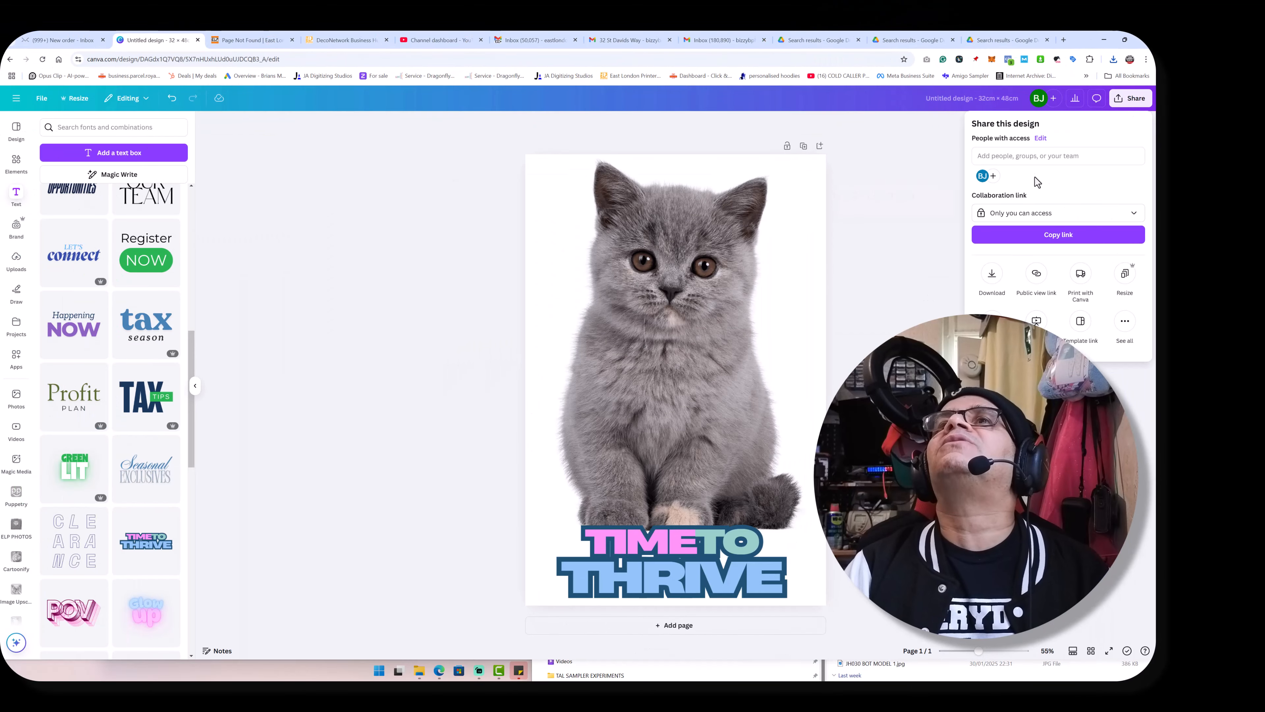
pyautogui.click(991, 275)
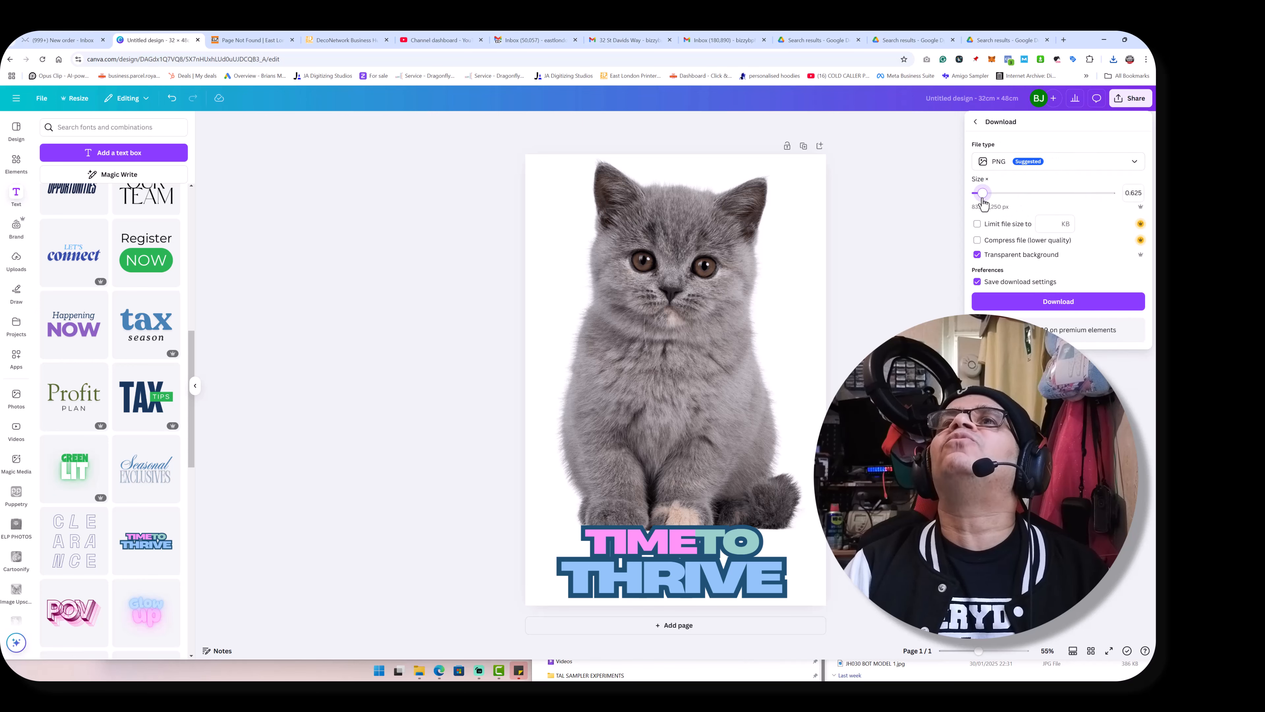
pyautogui.moveTo(982, 199); pyautogui.dragTo(999, 200)
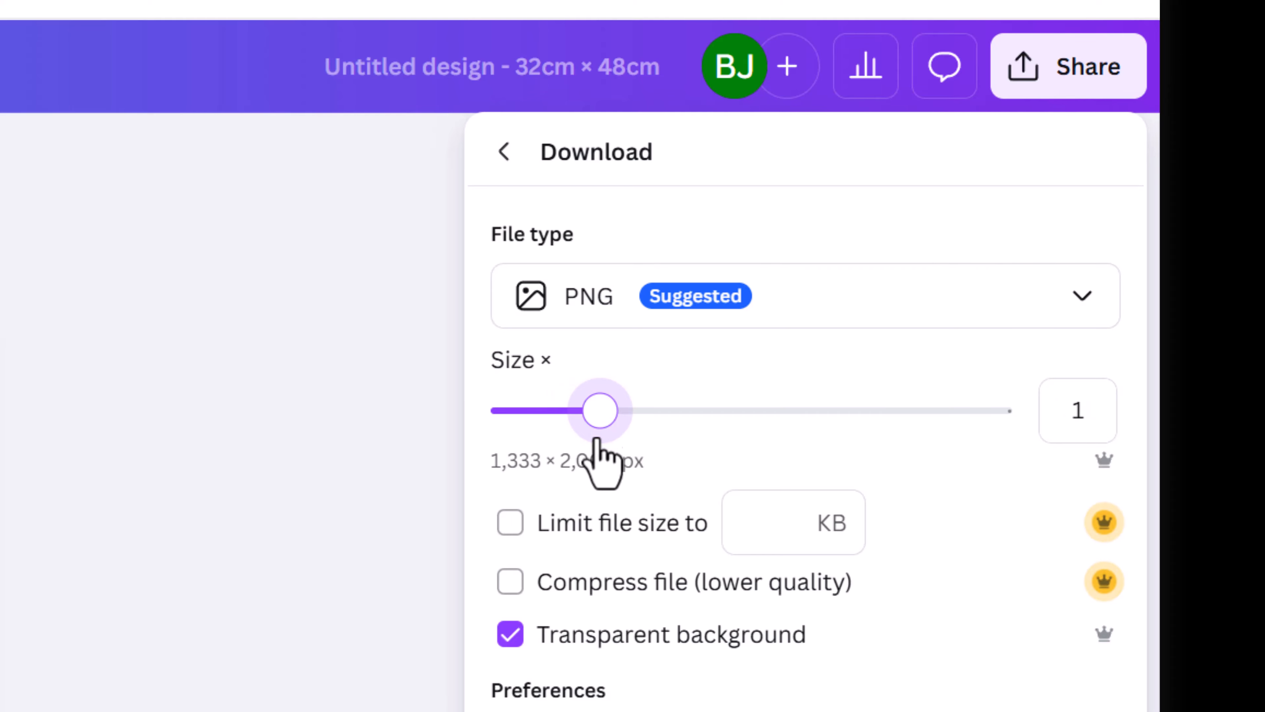
pyautogui.click(789, 318)
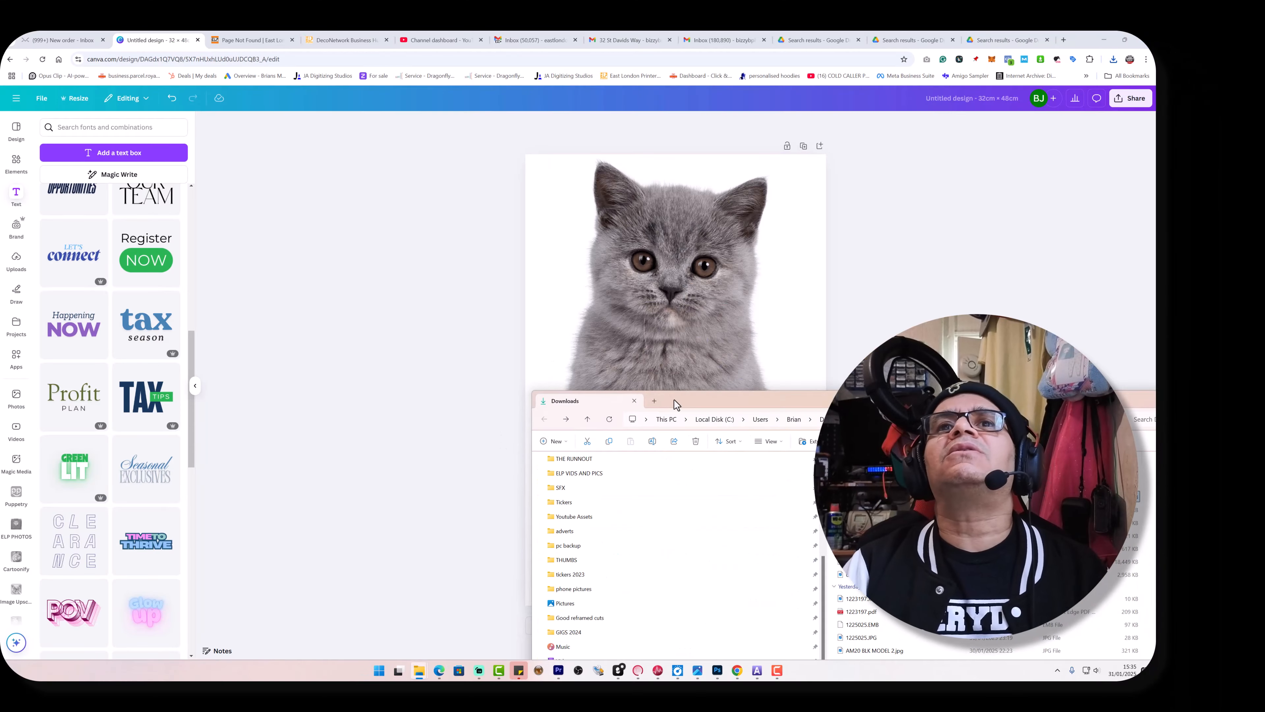
# Step: Switch to the Downloads folder in File Explorer and view "Untitled design (7).png" in the image viewer, closing it when checked
pyautogui.moveTo(675, 404); pyautogui.dragTo(365, 204)
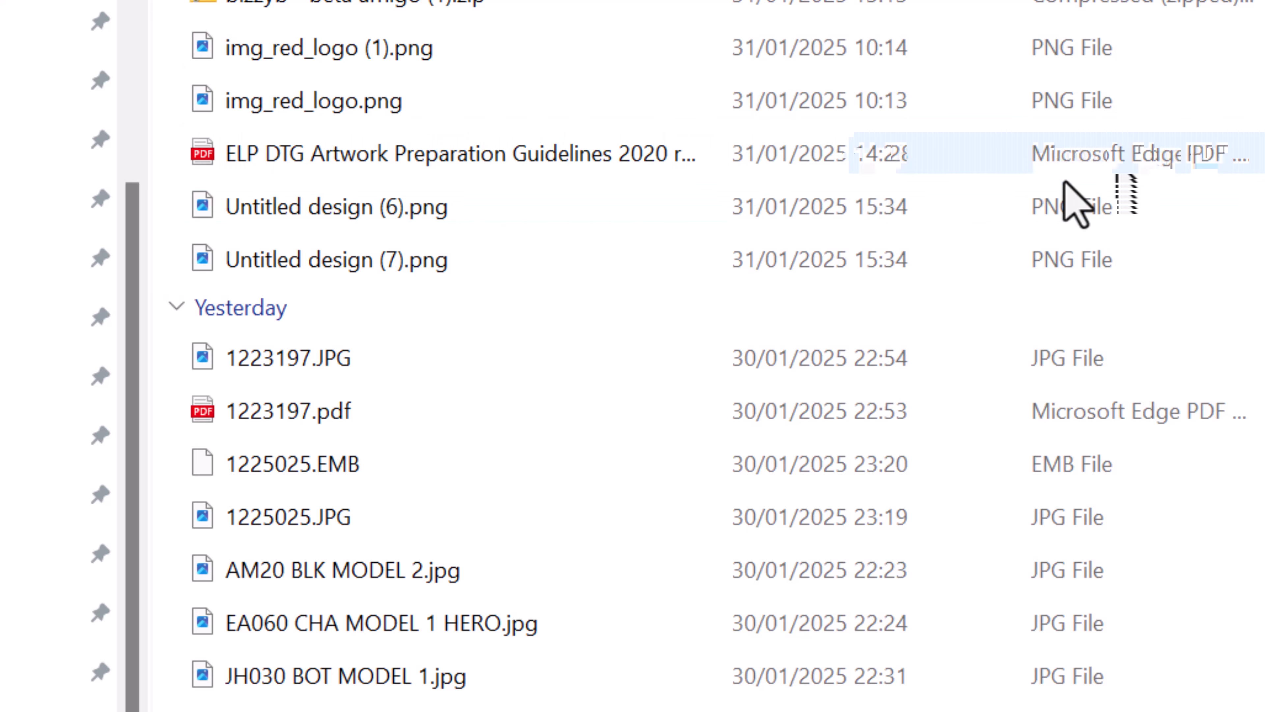
pyautogui.click(827, 62)
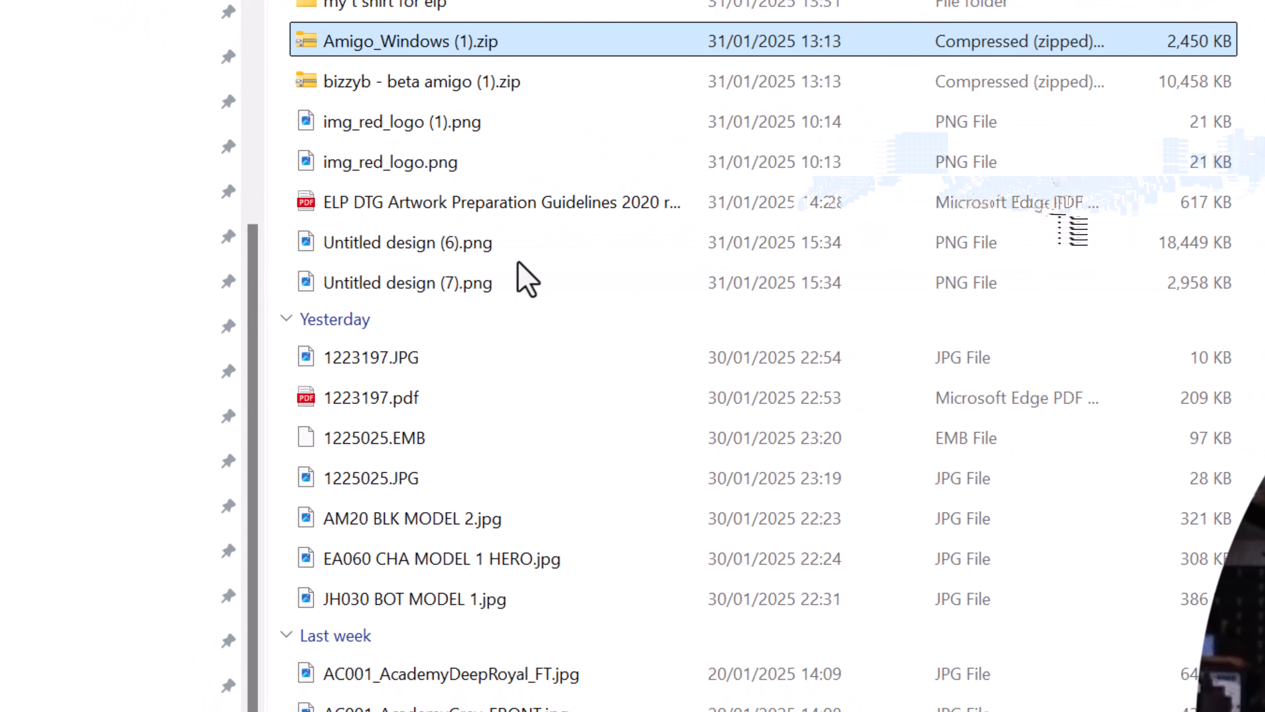
pyautogui.doubleClick(471, 284)
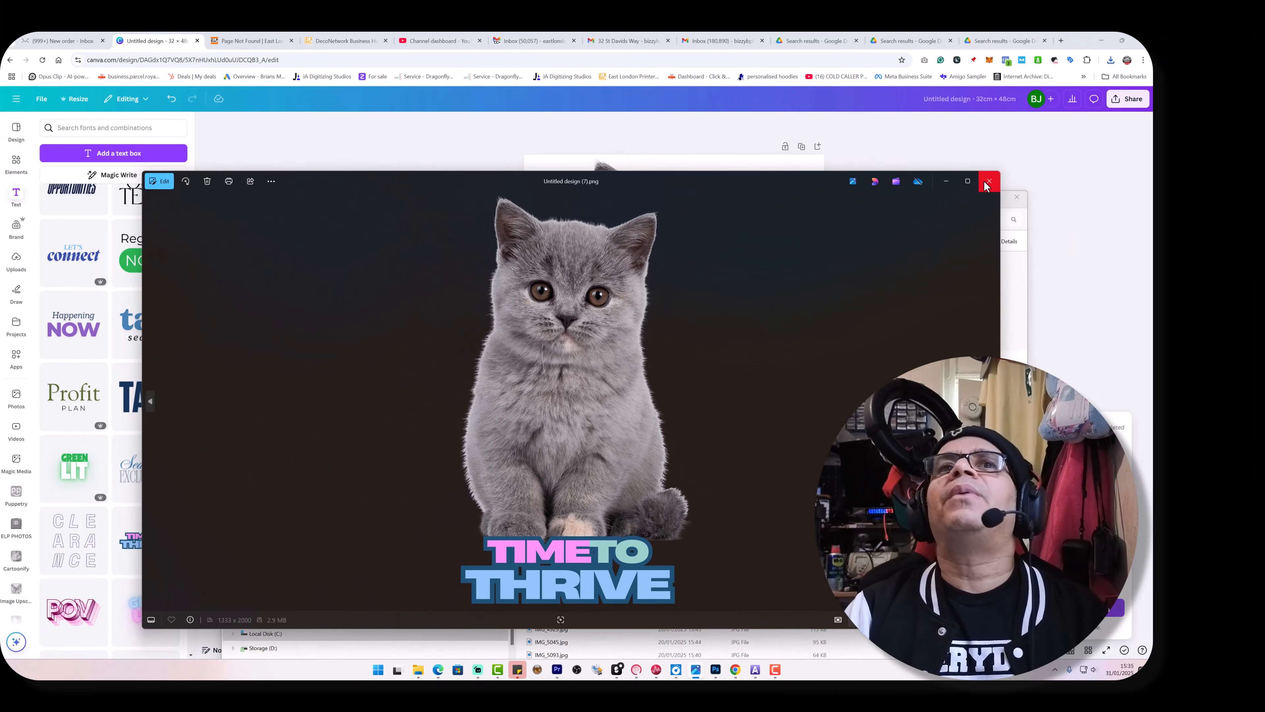
pyautogui.click(986, 183)
# Step: View "Untitled design (6).png" for comparison, close the image viewer and return to the Canva design
pyautogui.doubleClick(583, 366)
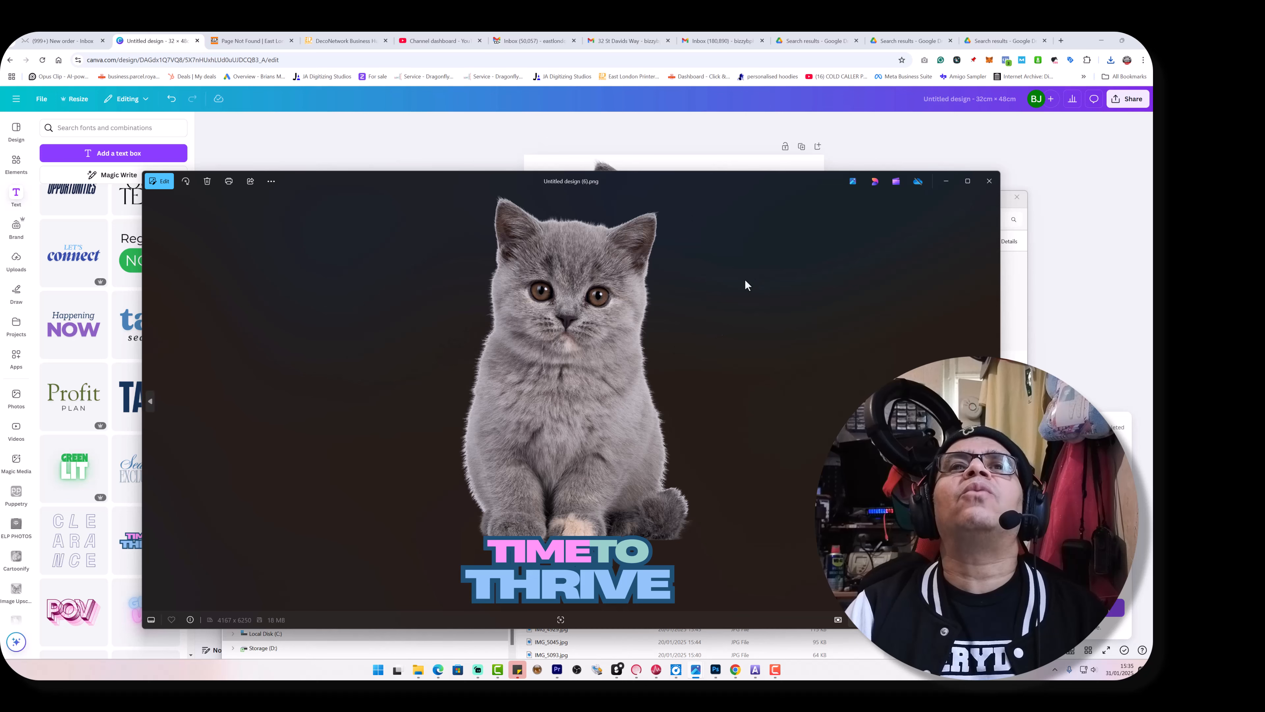
pyautogui.click(989, 182)
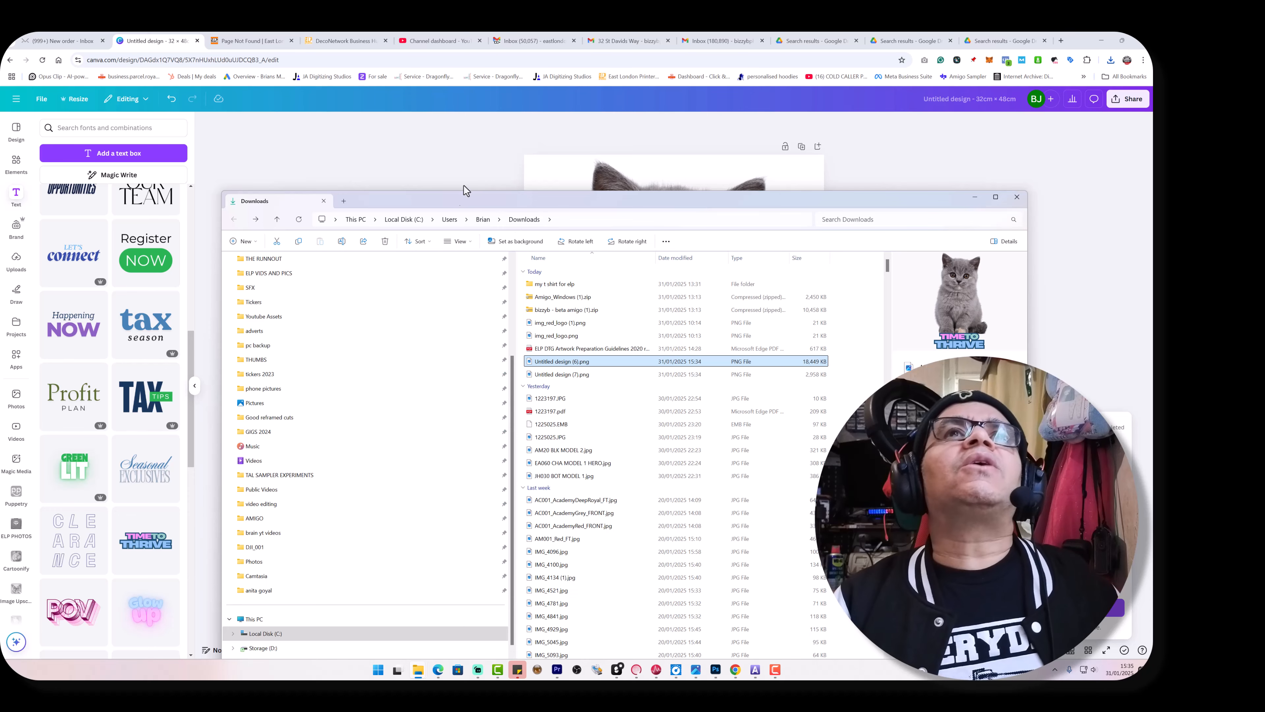
pyautogui.click(467, 154)
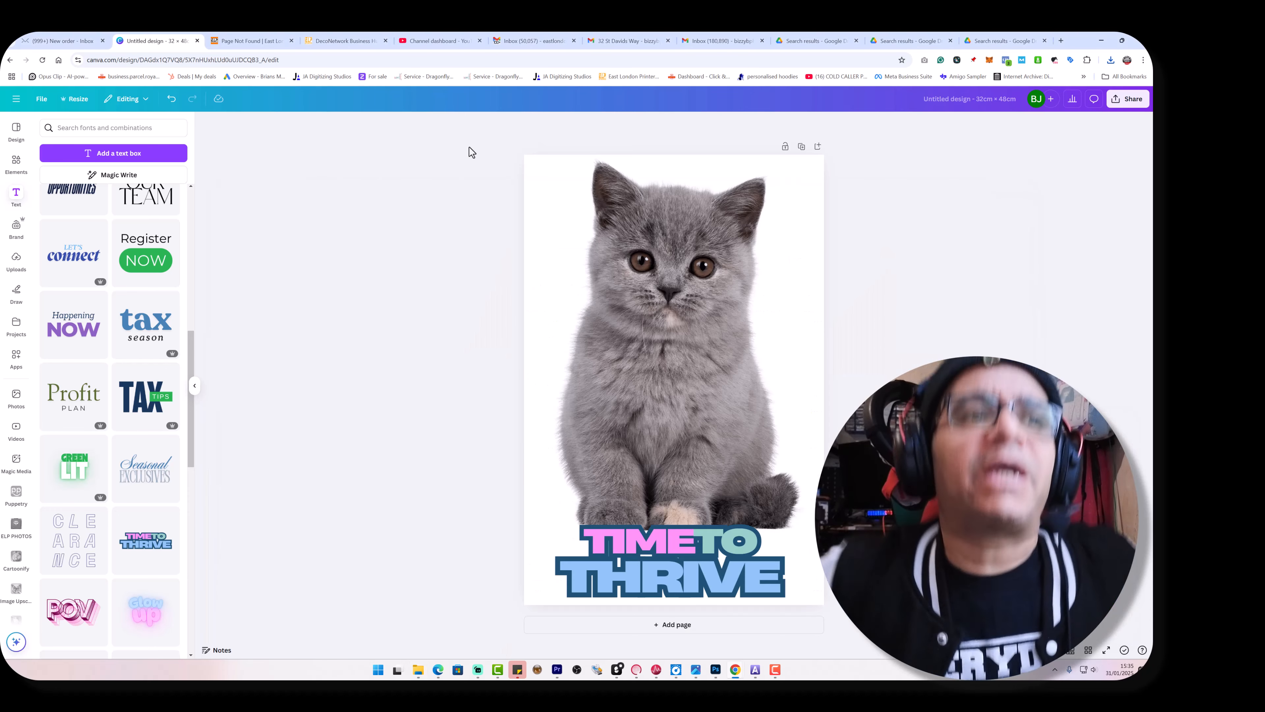